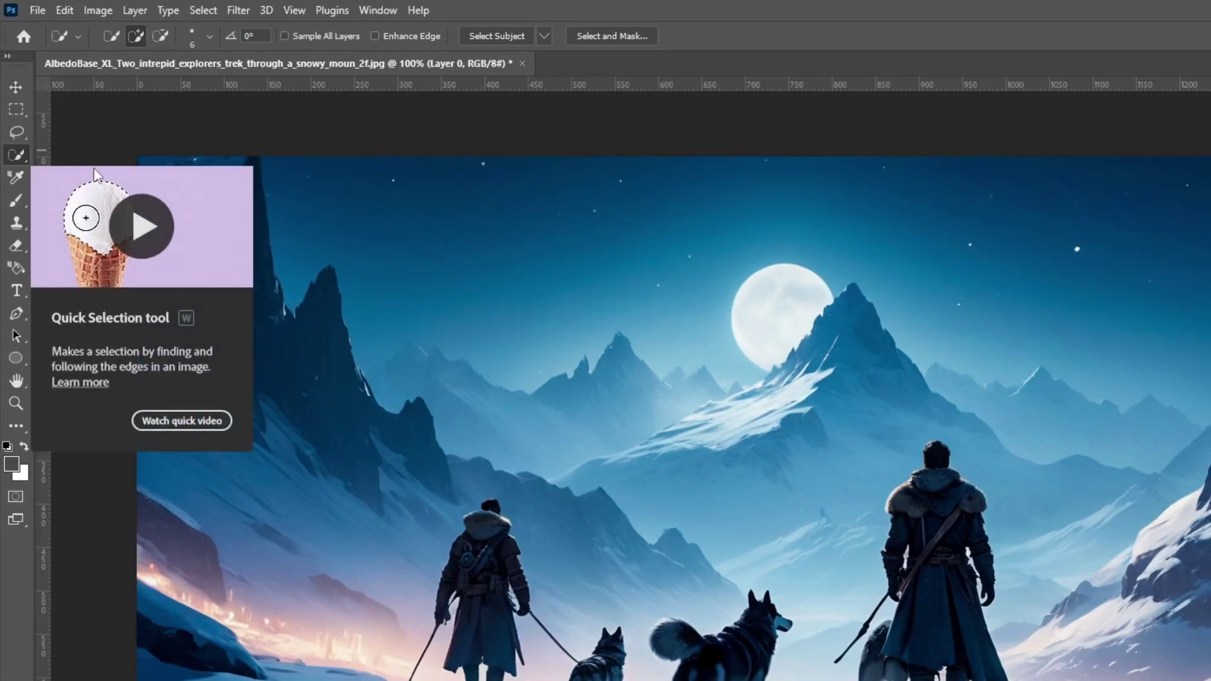
Refine the Quick Selection around the left explorer and the two nearby huskies, excluding the misty background between them and between their legs
click(196, 39)
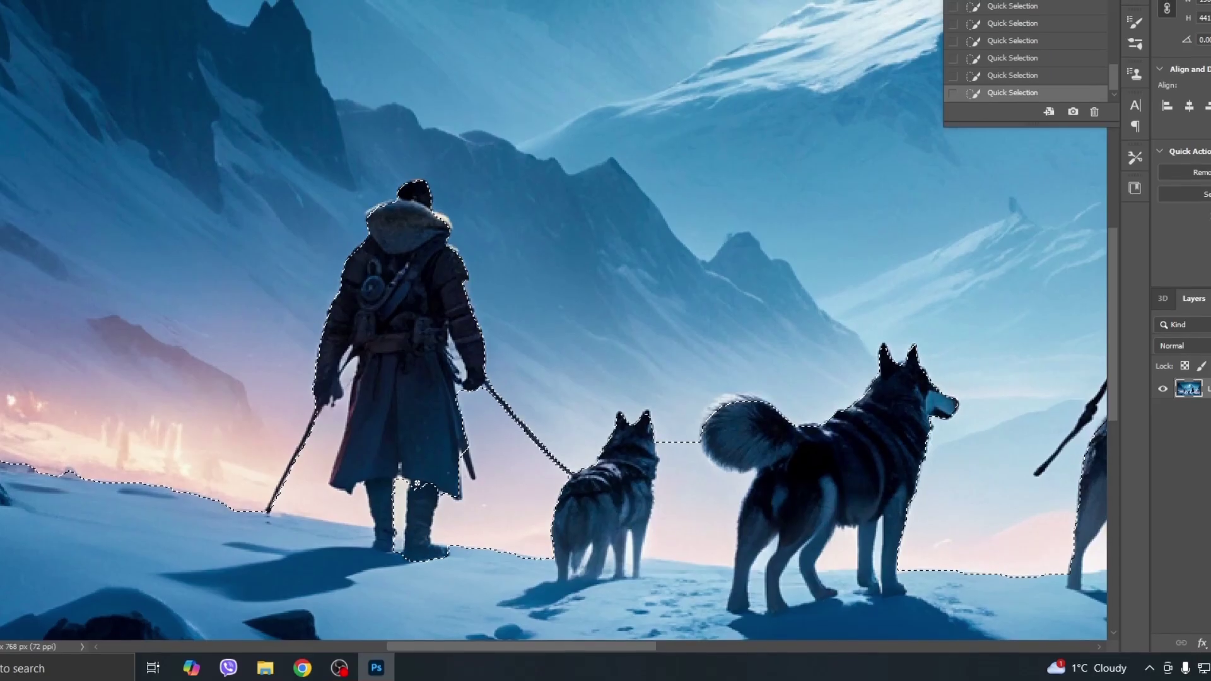
key(ctrl+z)
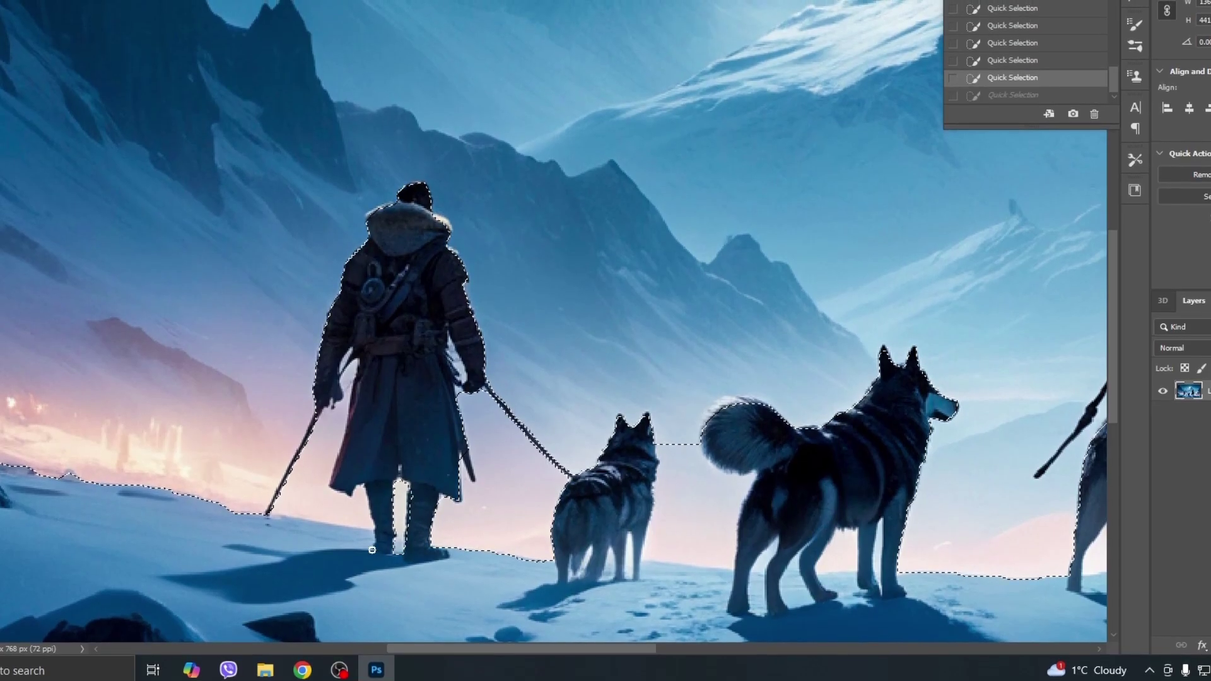
scroll(372, 550, up, 2)
click(429, 491)
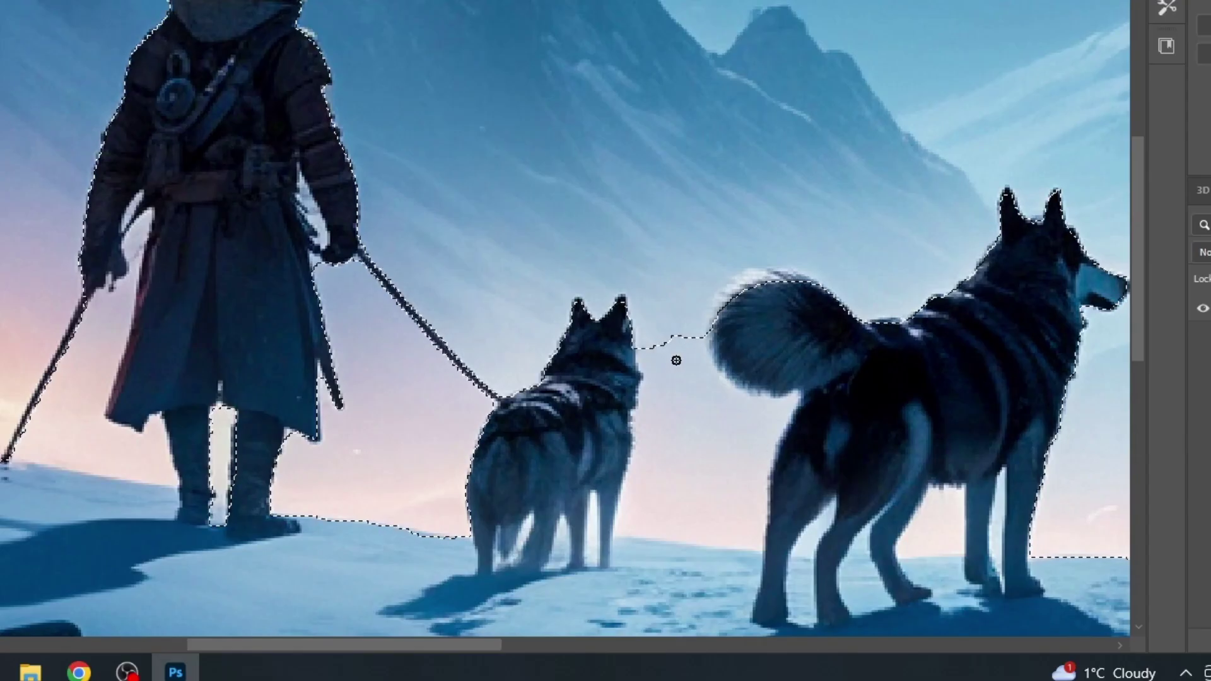
scroll(687, 484, down, 2)
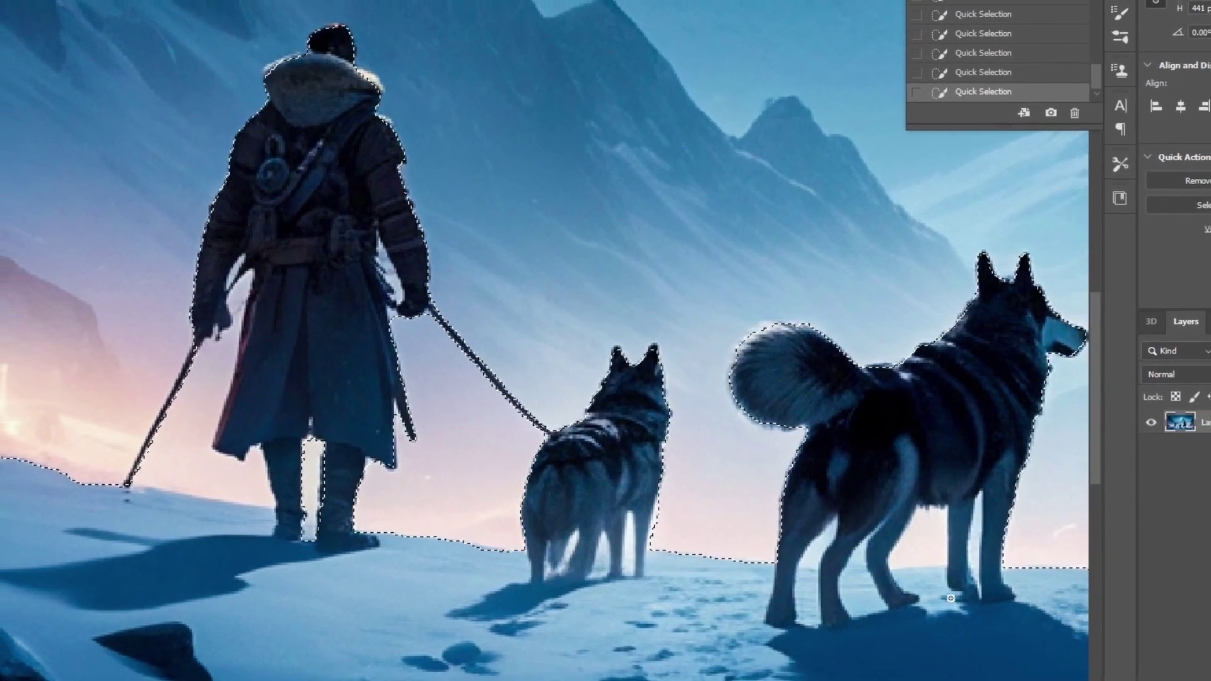
drag(934, 545, 925, 568)
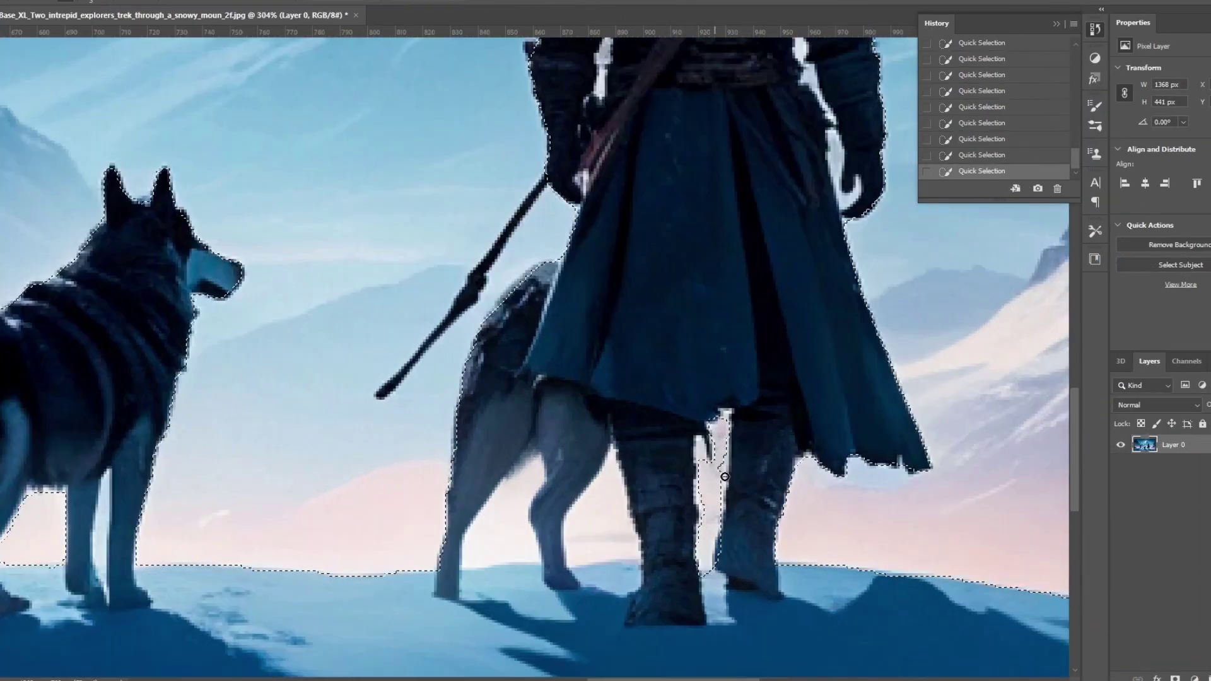
Subtract the background gaps between the legs of the partly hidden dog and the right explorer from the selection
scroll(689, 409, up, 5)
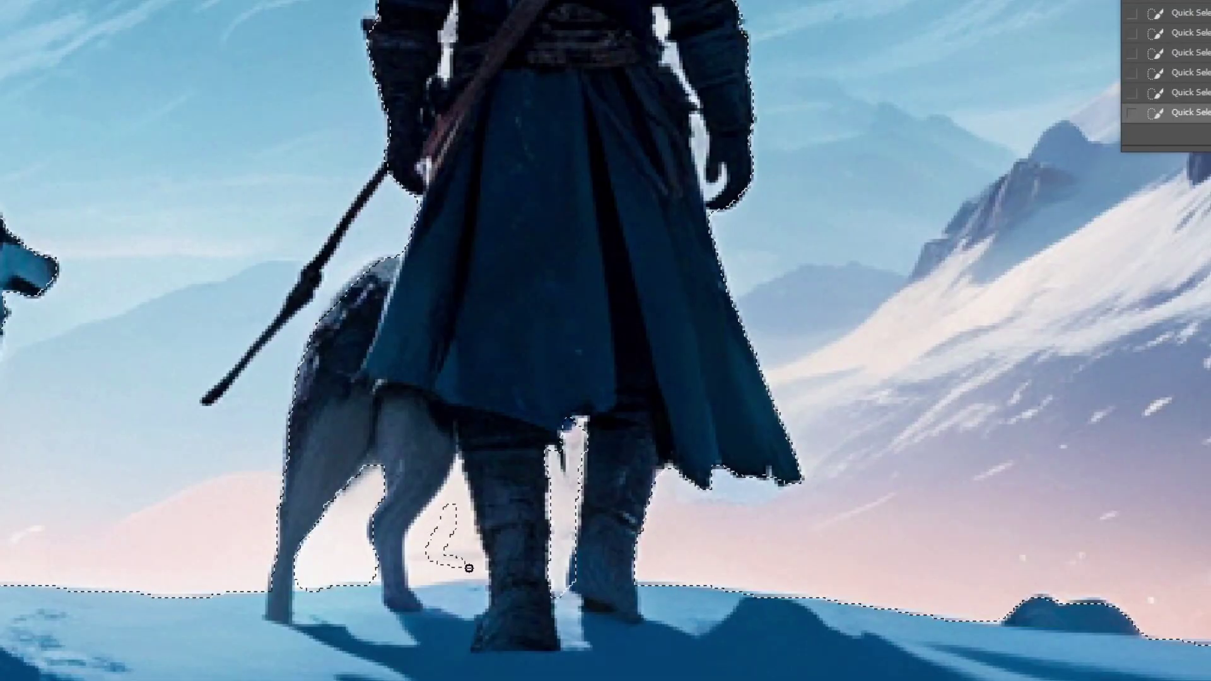
mouse_move(469, 568)
mouse_down()
mouse_move(438, 579)
mouse_move(409, 567)
mouse_up()
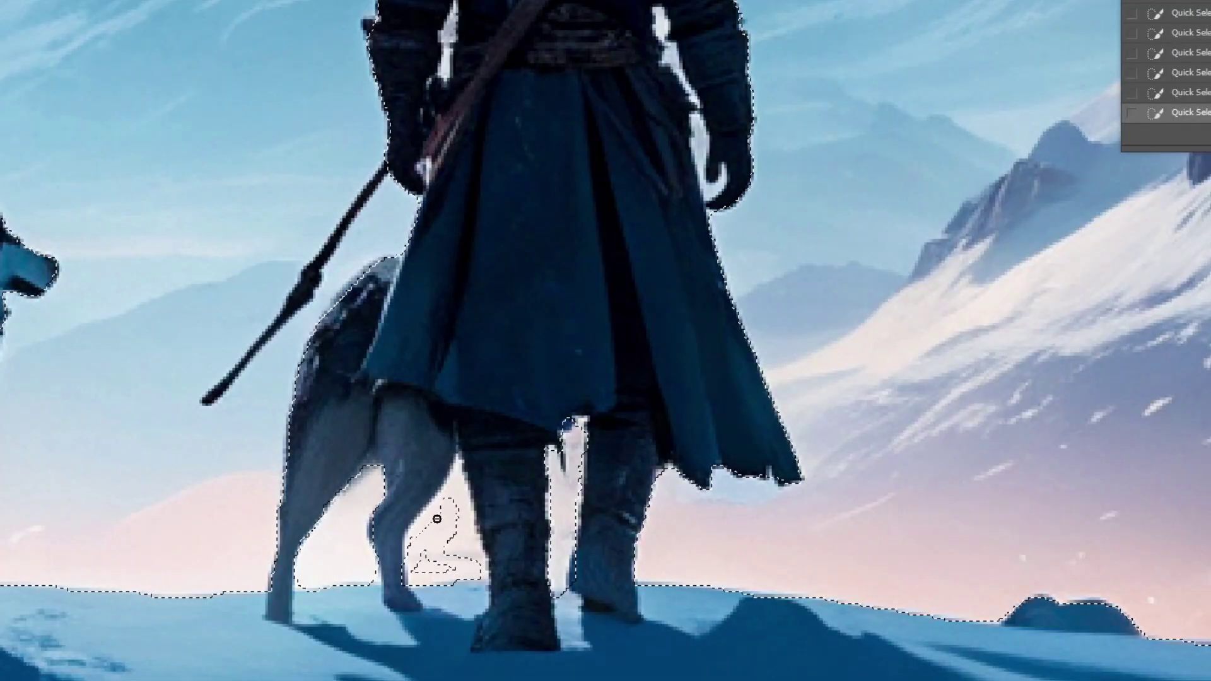
drag(456, 472, 433, 566)
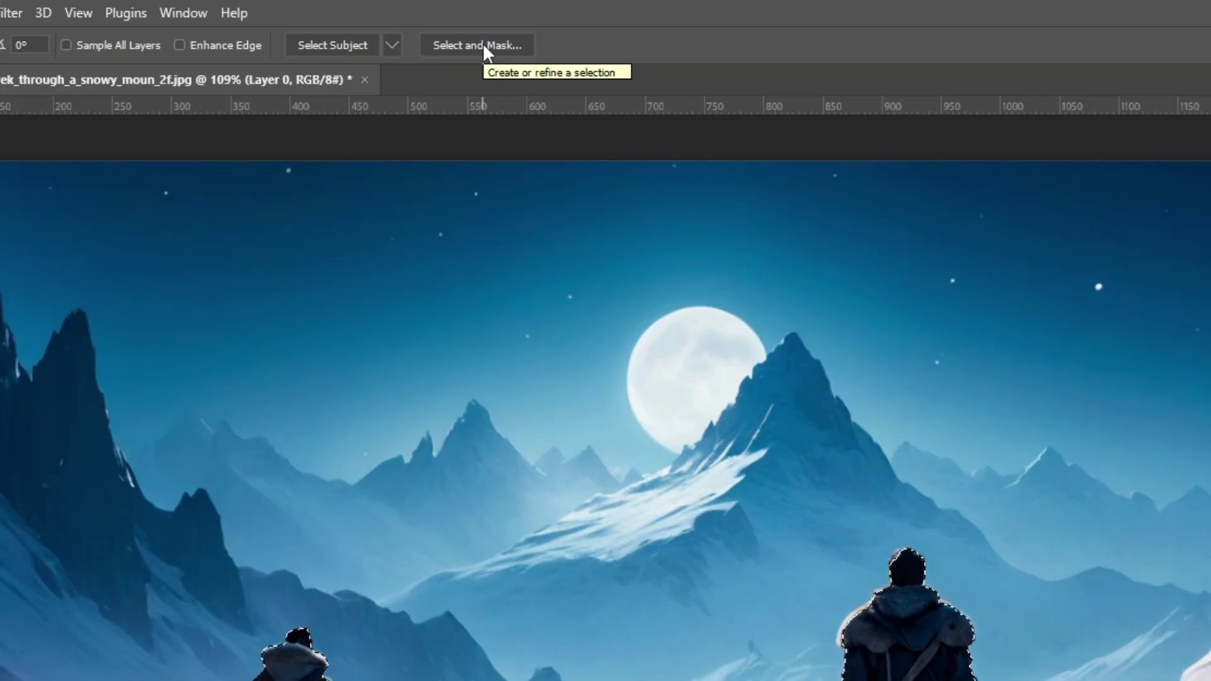
Open the selection in Select and Mask and refine the left explorer's edge beside the arm with a smaller Refine Edge brush
click(483, 45)
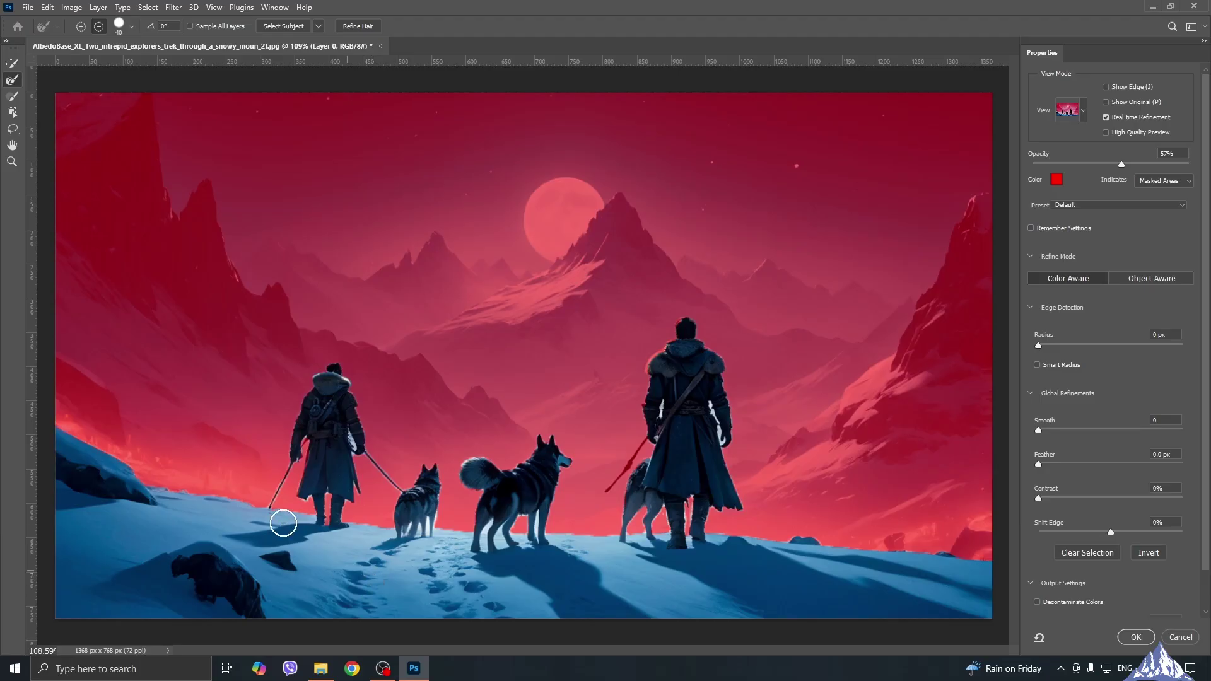
scroll(284, 524, up, 8)
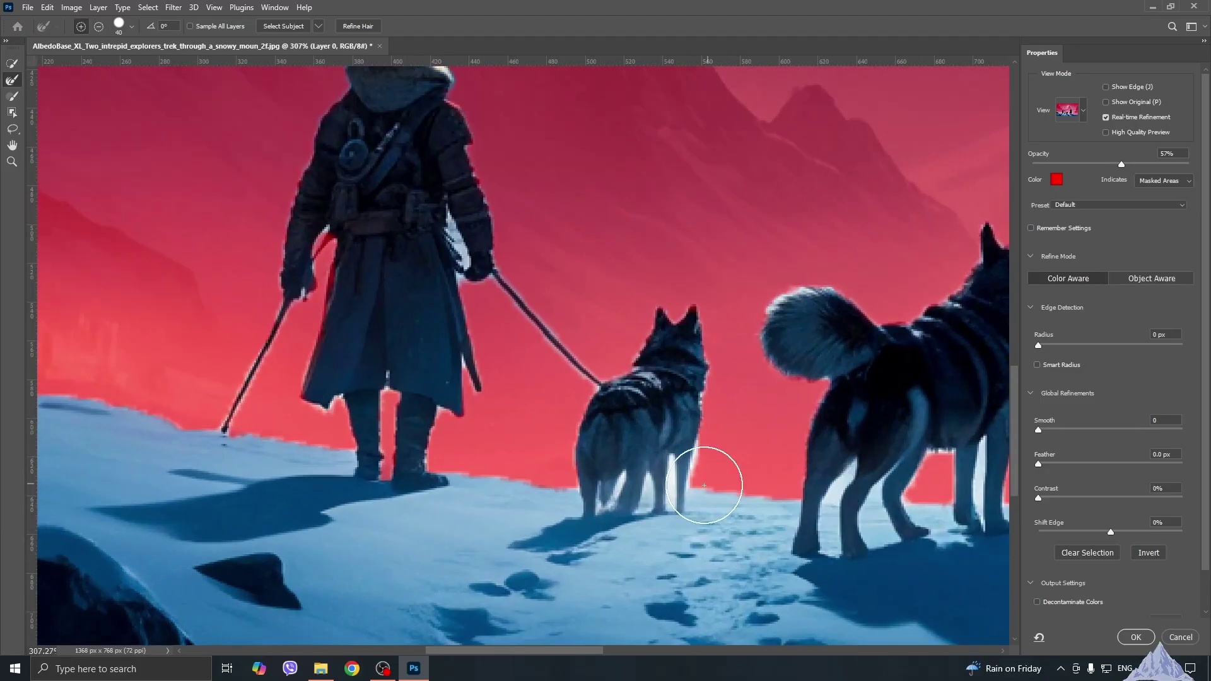
key(bracketleft)
key(bracketleft)
key(bracketleft)
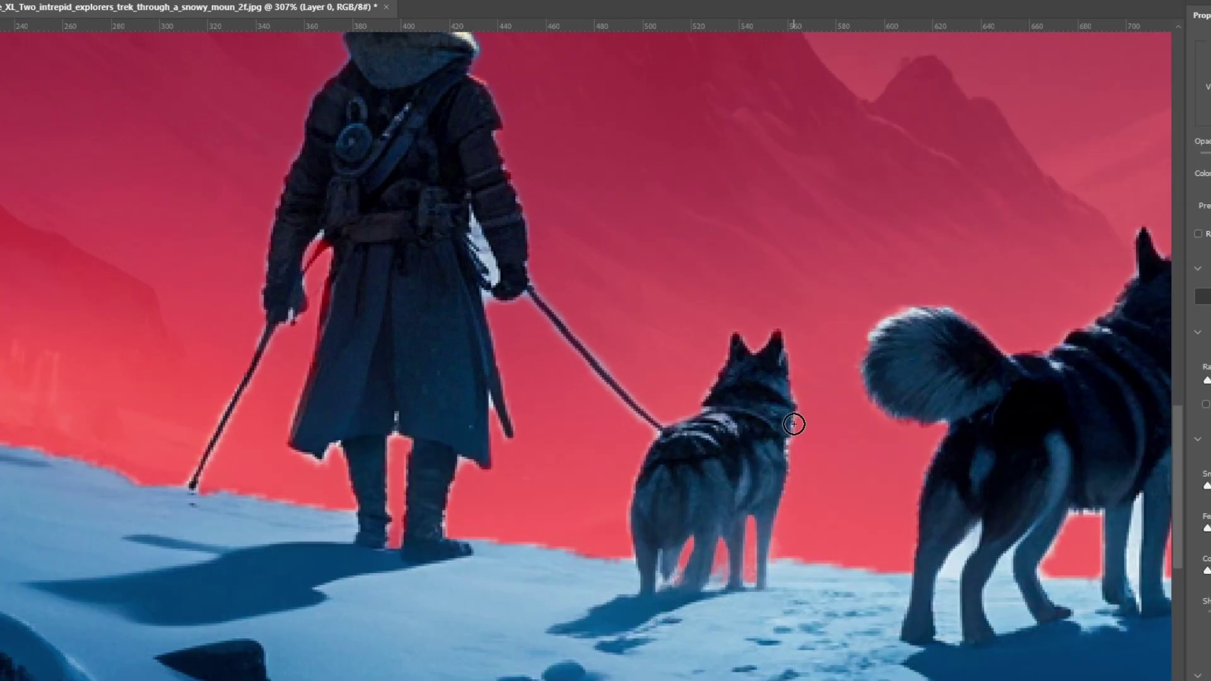
drag(474, 221, 483, 291)
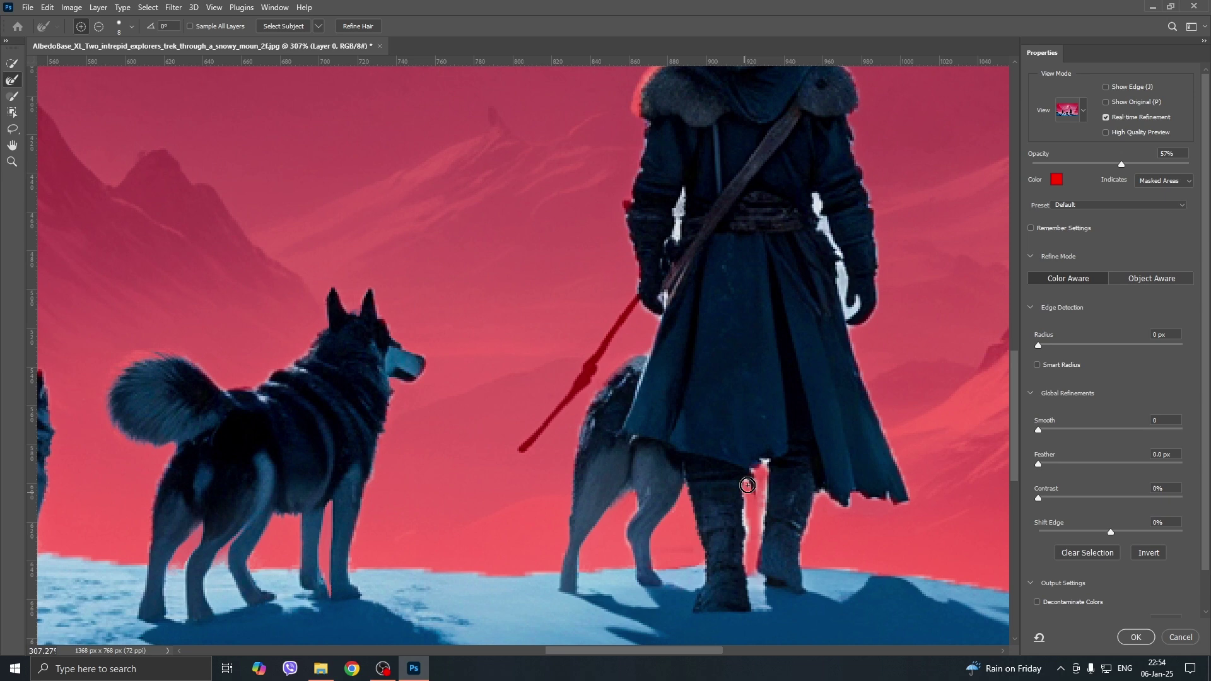
Refine the mask along the right explorer's legs, arms and fur collar, undoing the last unwanted stroke
mouse_move(747, 484)
mouse_down()
mouse_move(765, 460)
mouse_move(609, 508)
mouse_up()
mouse_move(659, 254)
mouse_down()
mouse_move(692, 375)
mouse_move(701, 357)
mouse_up()
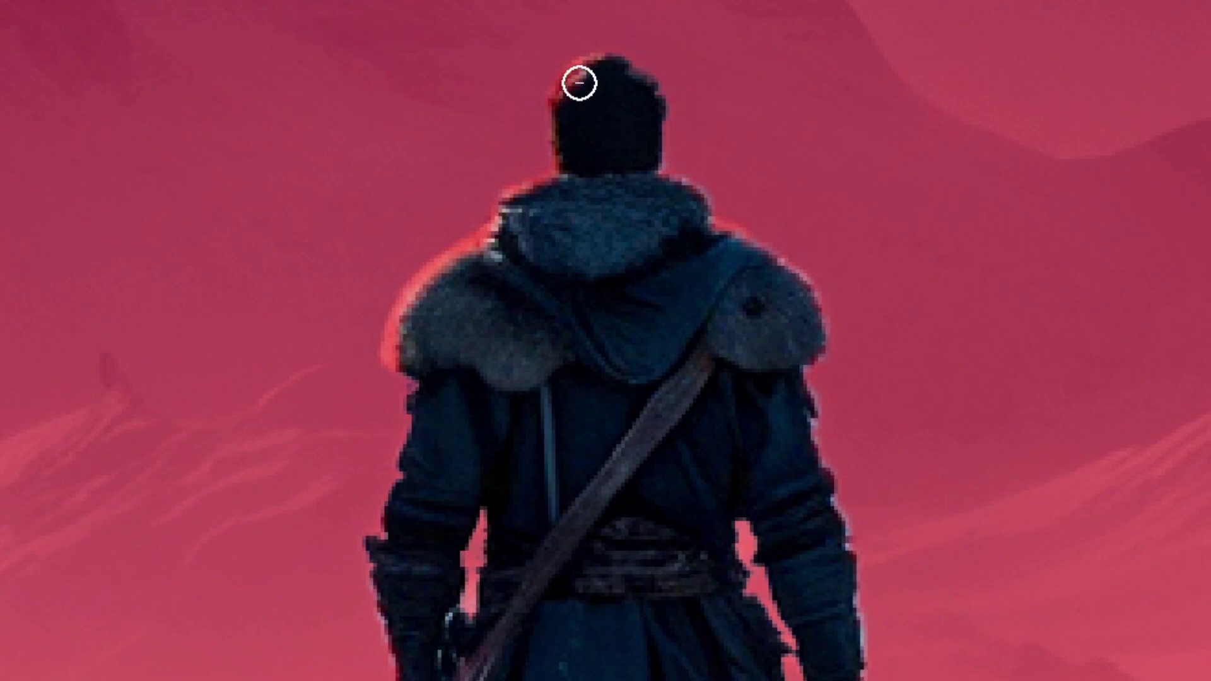
drag(435, 271, 534, 187)
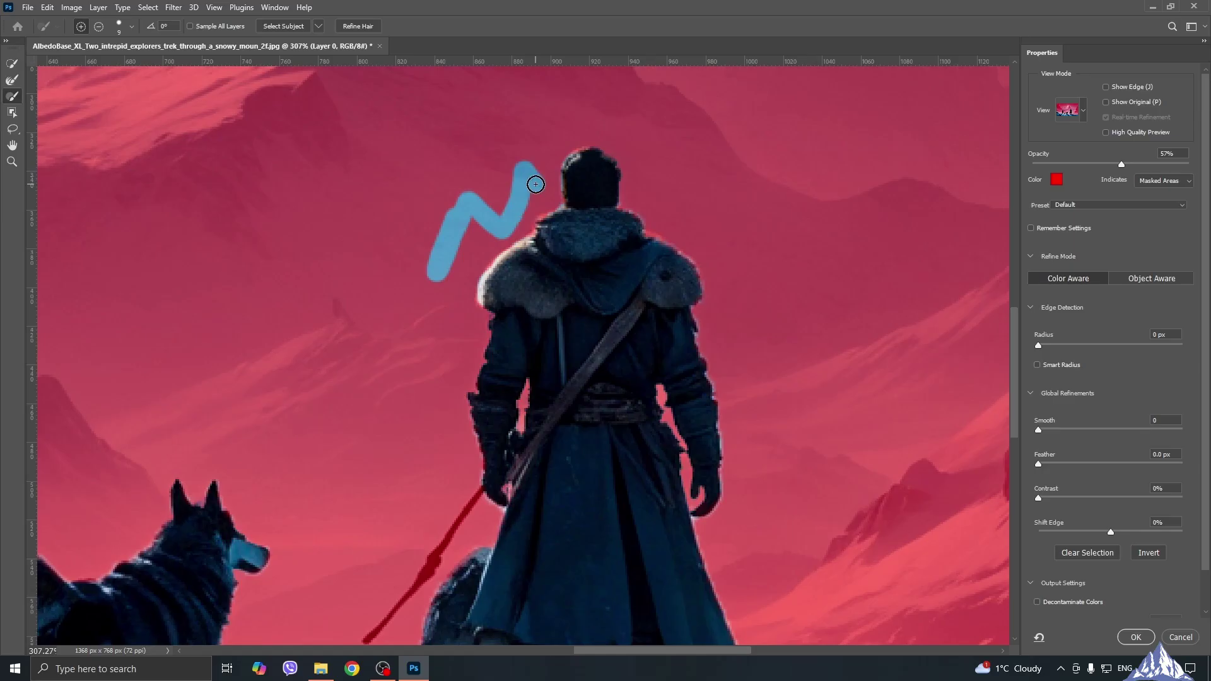
key(ctrl+z)
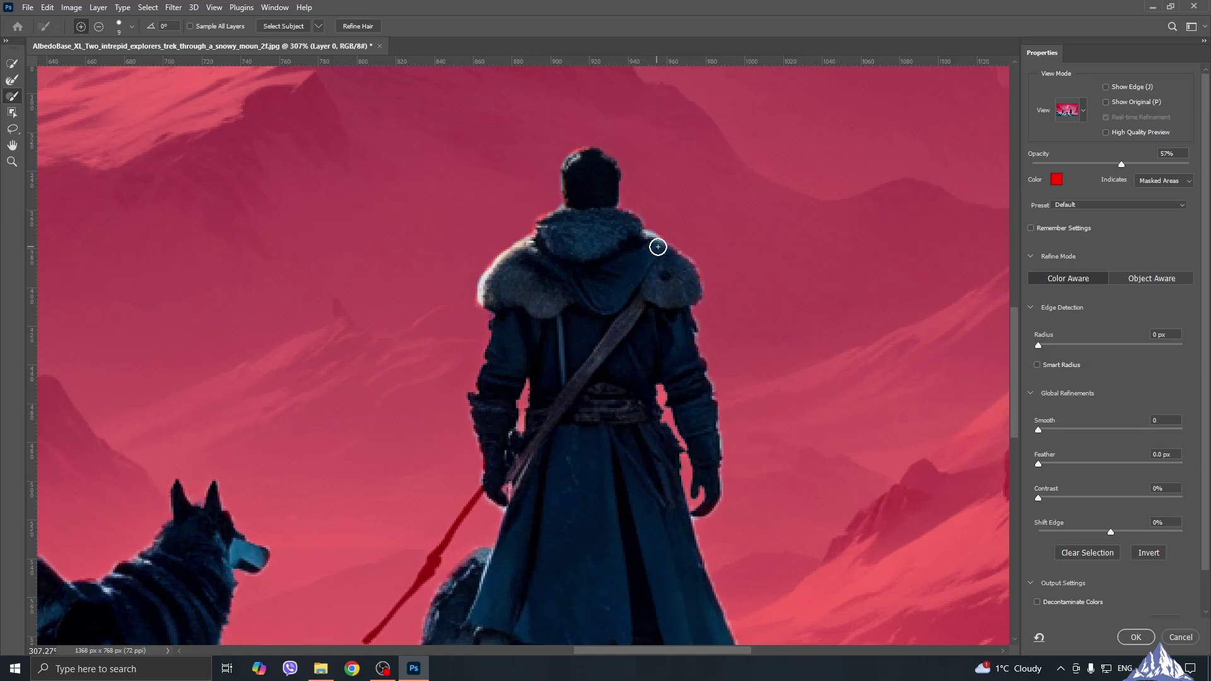
Inspect the mask edges around both explorers, the right explorer's staff, the dogs and the snow ridge
drag(570, 650, 417, 650)
scroll(396, 595, down, 3)
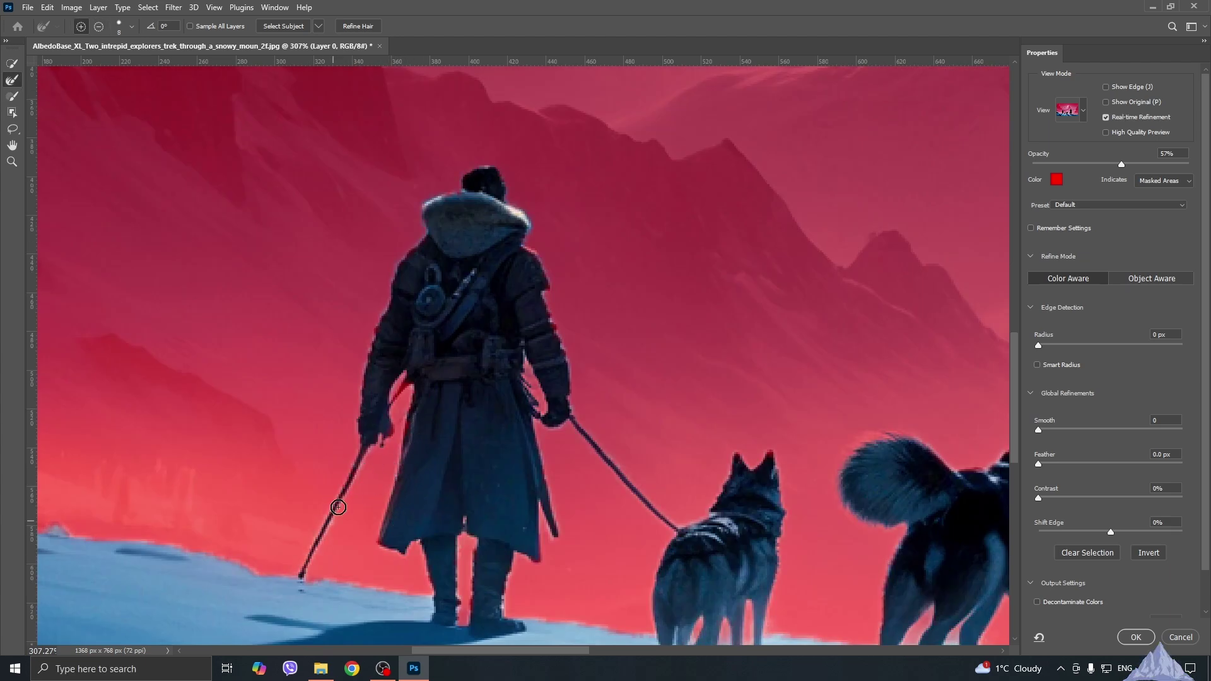
drag(540, 650, 708, 650)
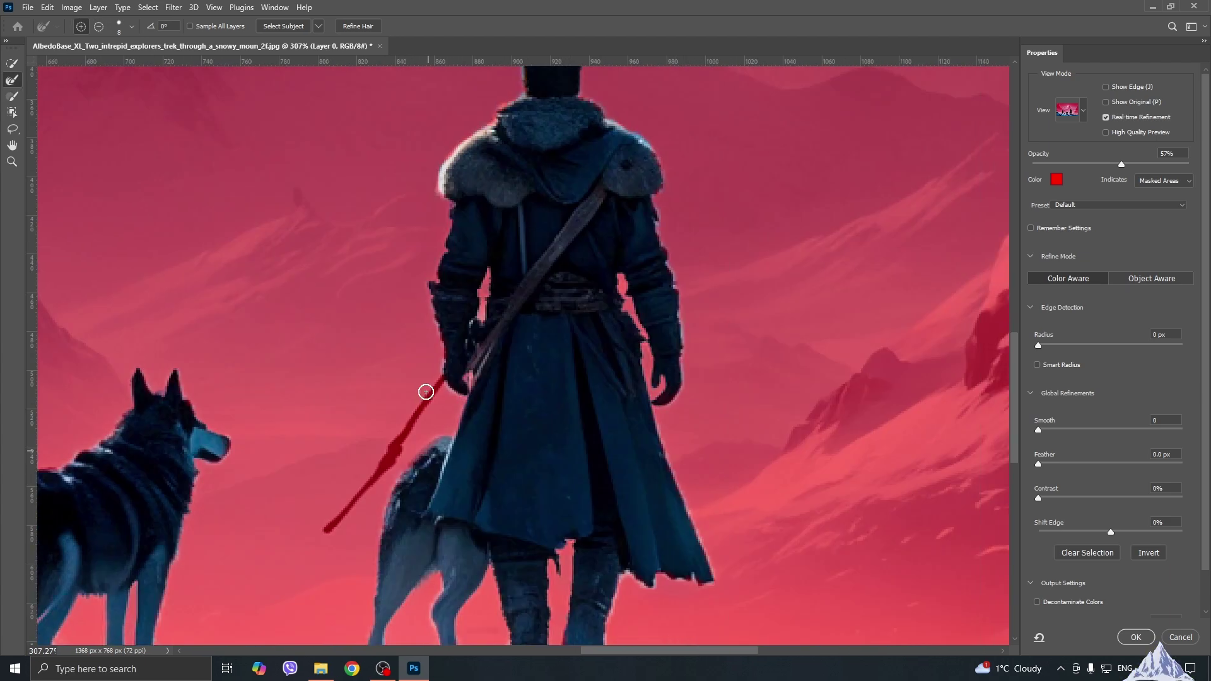
scroll(409, 189, up, 3)
scroll(489, 401, down, 6)
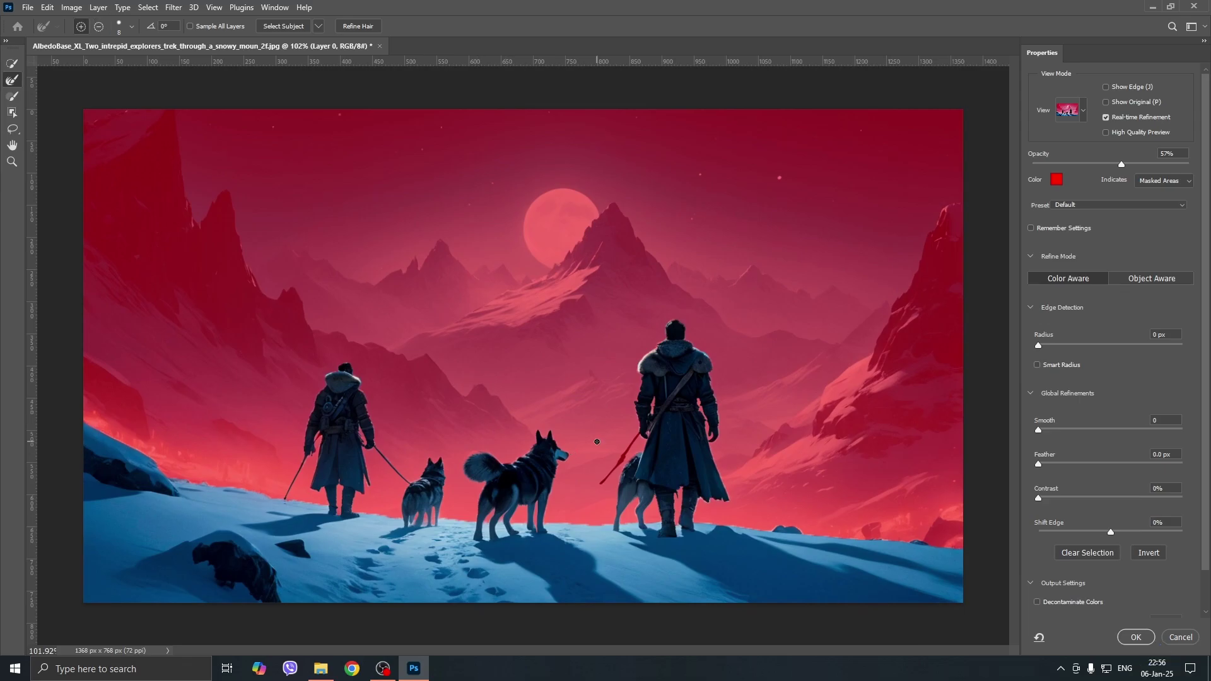
scroll(597, 441, up, 5)
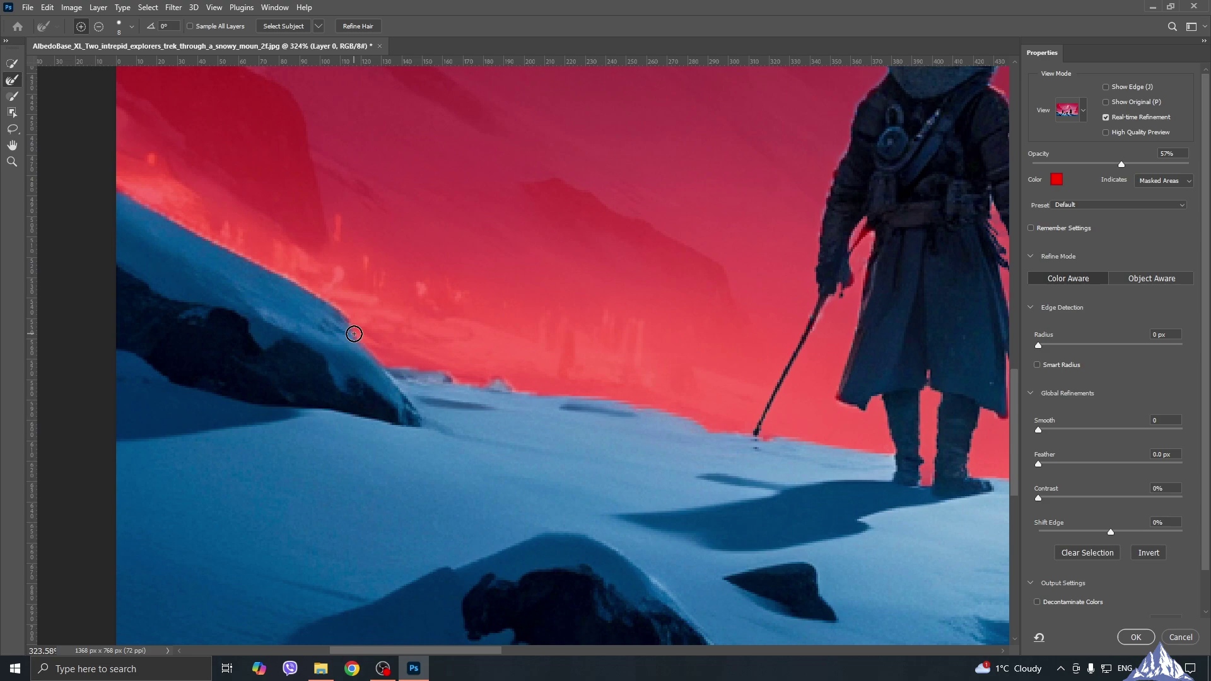
scroll(527, 481, down, 3)
scroll(820, 302, up, 5)
scroll(620, 364, down, 10)
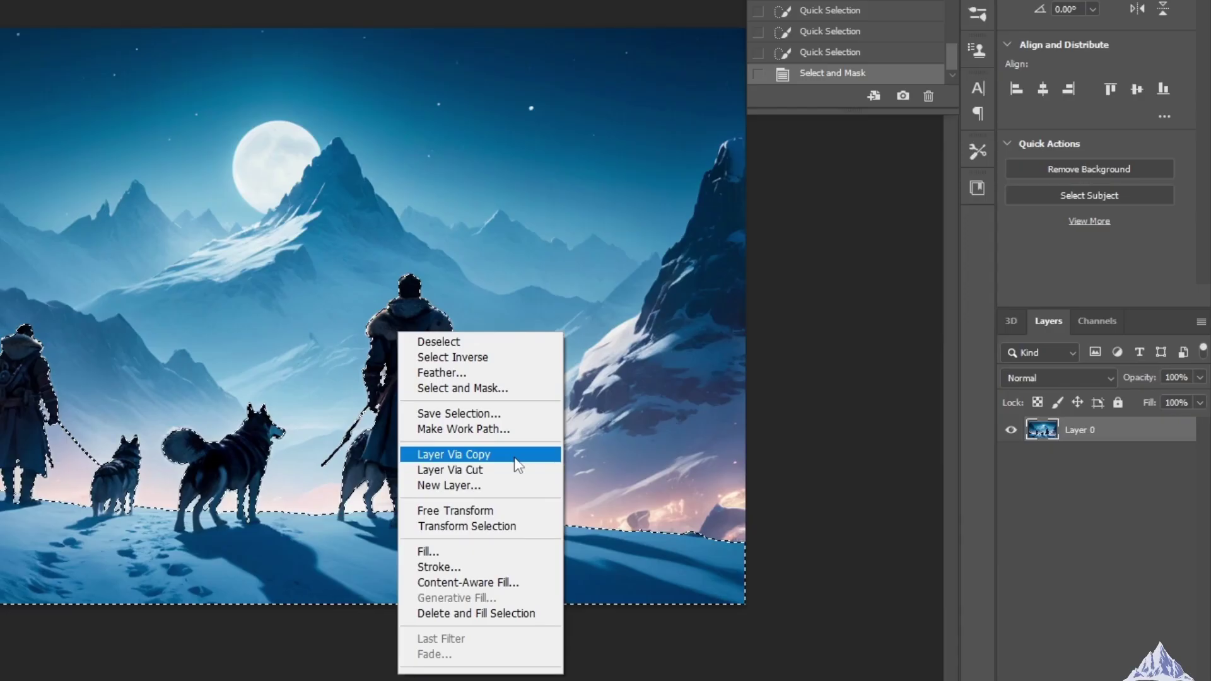
Copy the selected foreground to a new layer, hide that copy and make Layer 0 active
click(727, 454)
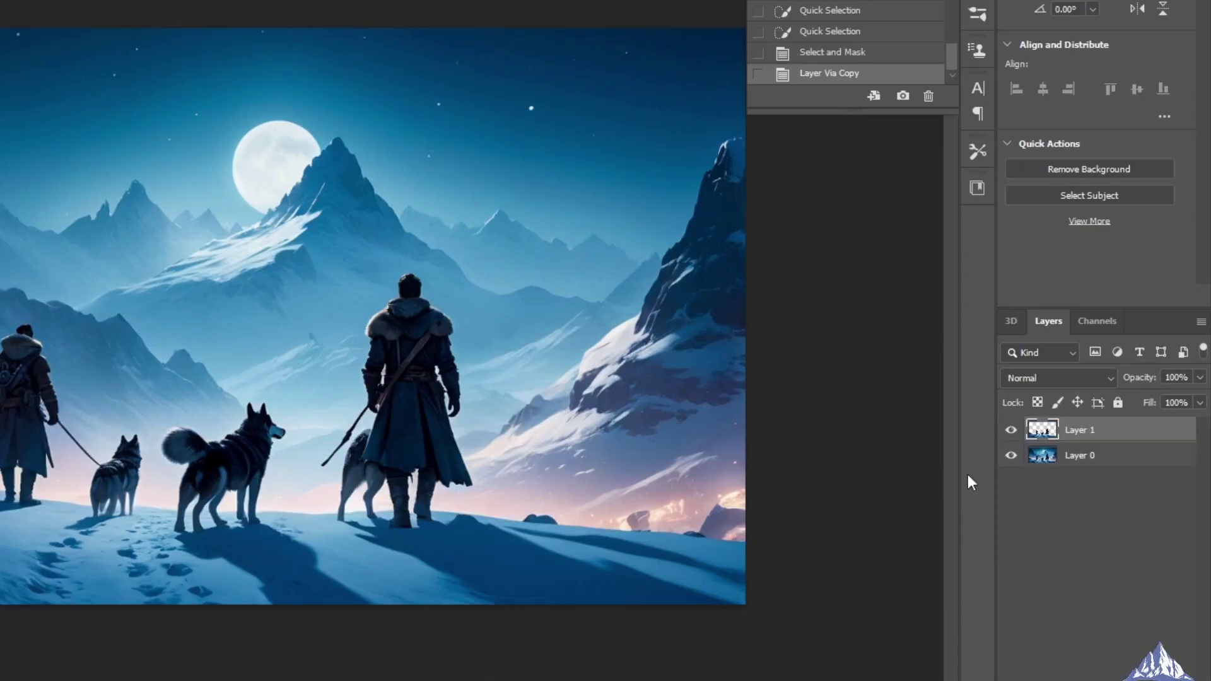
click(1011, 431)
click(1114, 461)
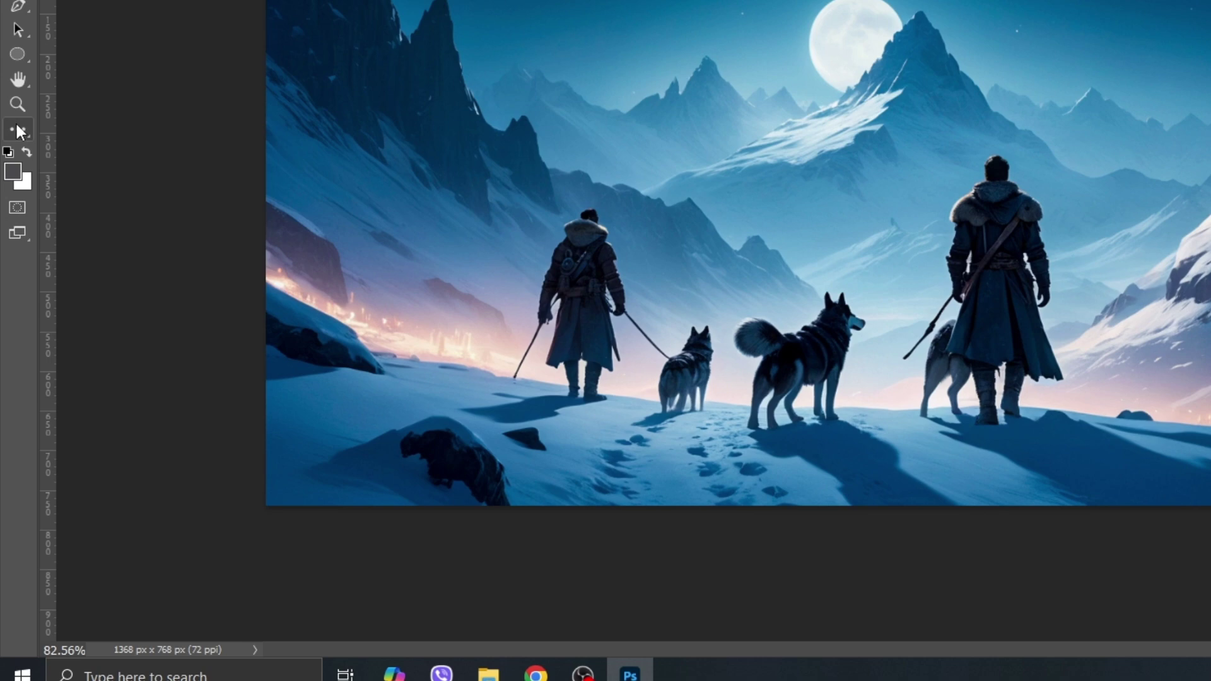
Erase the explorers, dogs and snowy foreground from Layer 0 with the Remove Tool, leaving only the mountain background
click(17, 130)
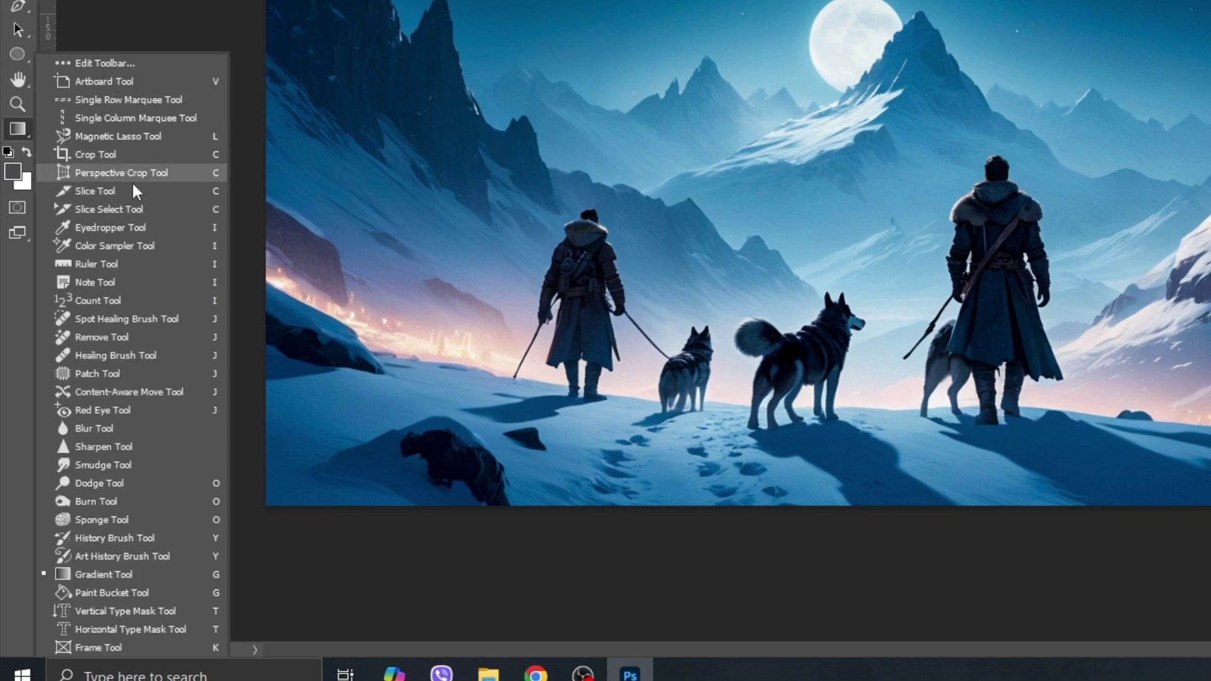
click(145, 339)
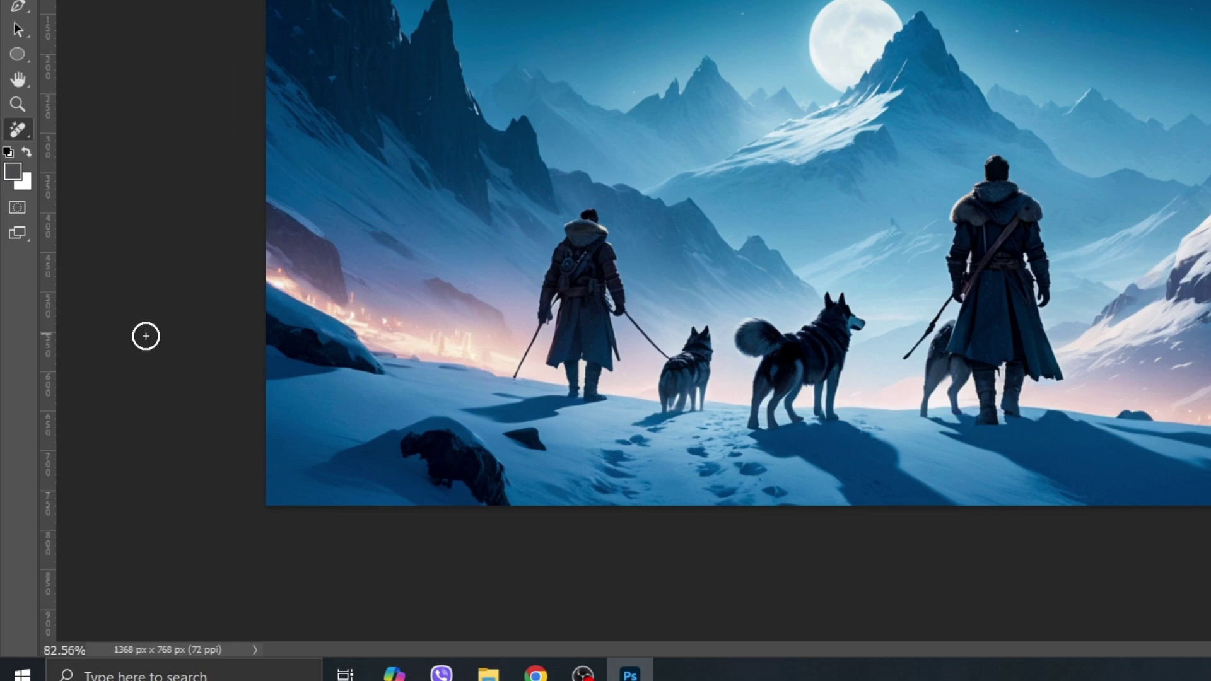
mouse_move(296, 297)
mouse_down()
mouse_move(344, 358)
mouse_move(586, 283)
mouse_move(669, 334)
mouse_move(832, 324)
mouse_up()
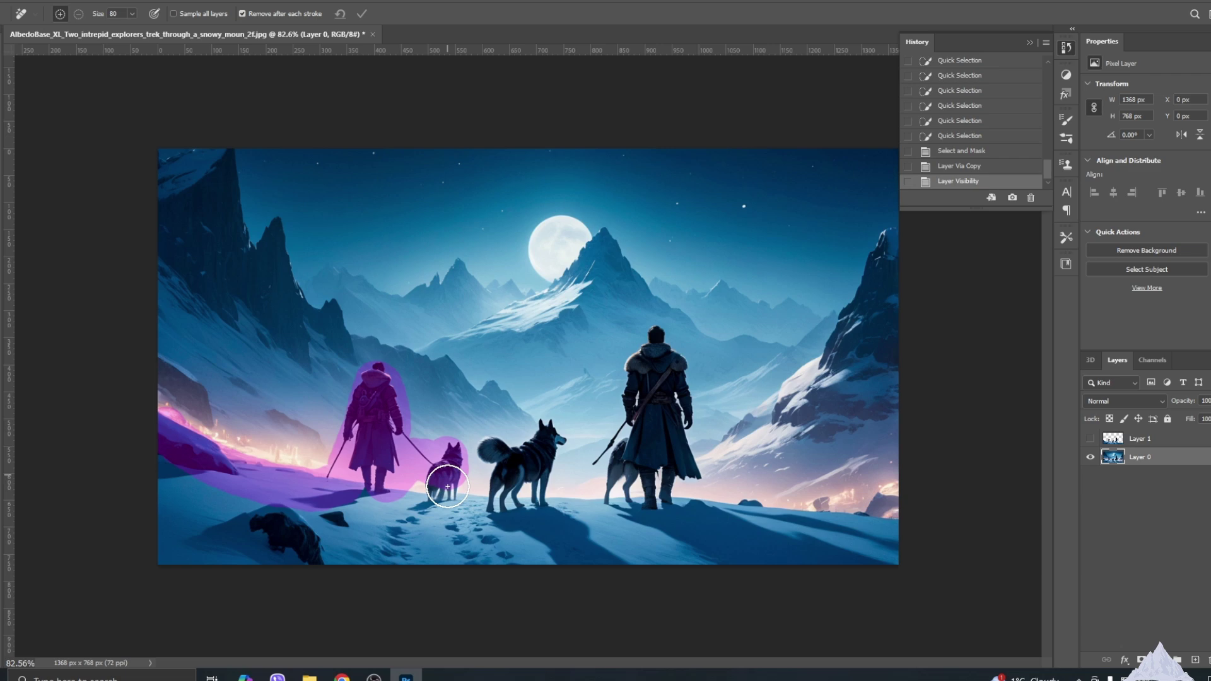
mouse_move(542, 441)
mouse_down()
mouse_move(518, 514)
mouse_move(611, 492)
mouse_move(627, 421)
mouse_move(675, 363)
mouse_move(693, 467)
mouse_move(653, 510)
mouse_move(817, 528)
mouse_move(929, 599)
mouse_move(381, 599)
mouse_move(123, 501)
mouse_move(147, 531)
mouse_move(236, 560)
mouse_move(322, 545)
mouse_move(425, 576)
mouse_move(963, 580)
mouse_move(575, 560)
mouse_up()
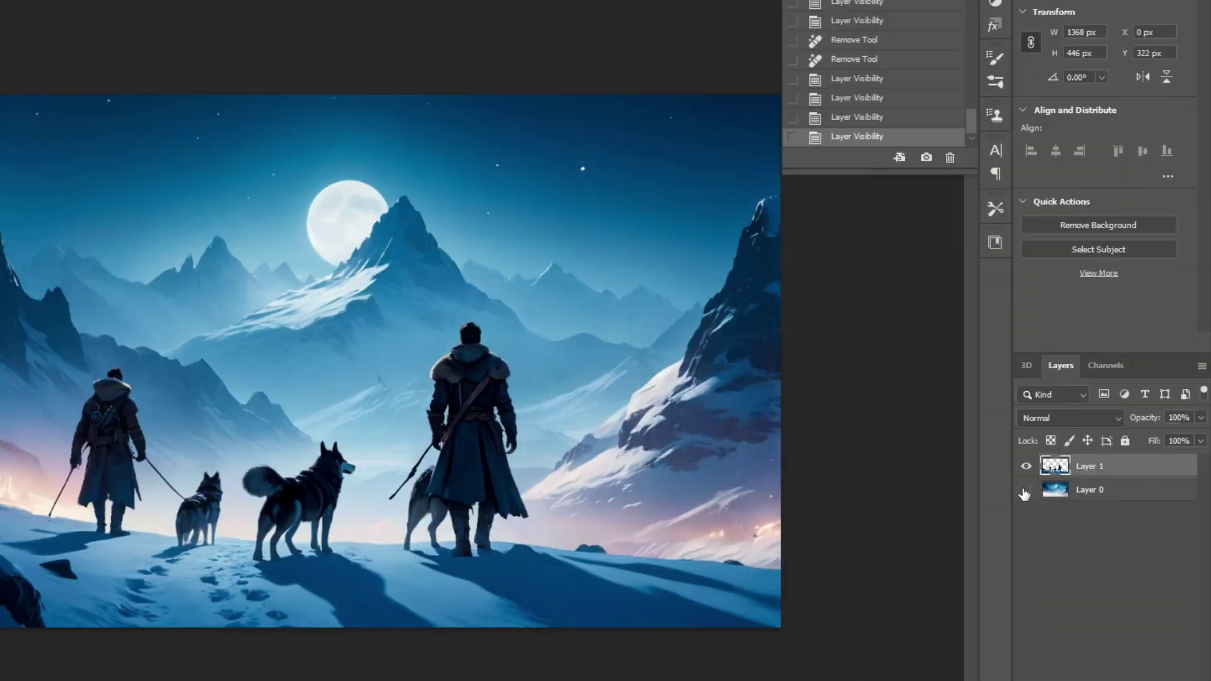
Hide Layer 0 and export the transparent foreground cutout through Save for Web as a PNG-24 file
click(1026, 490)
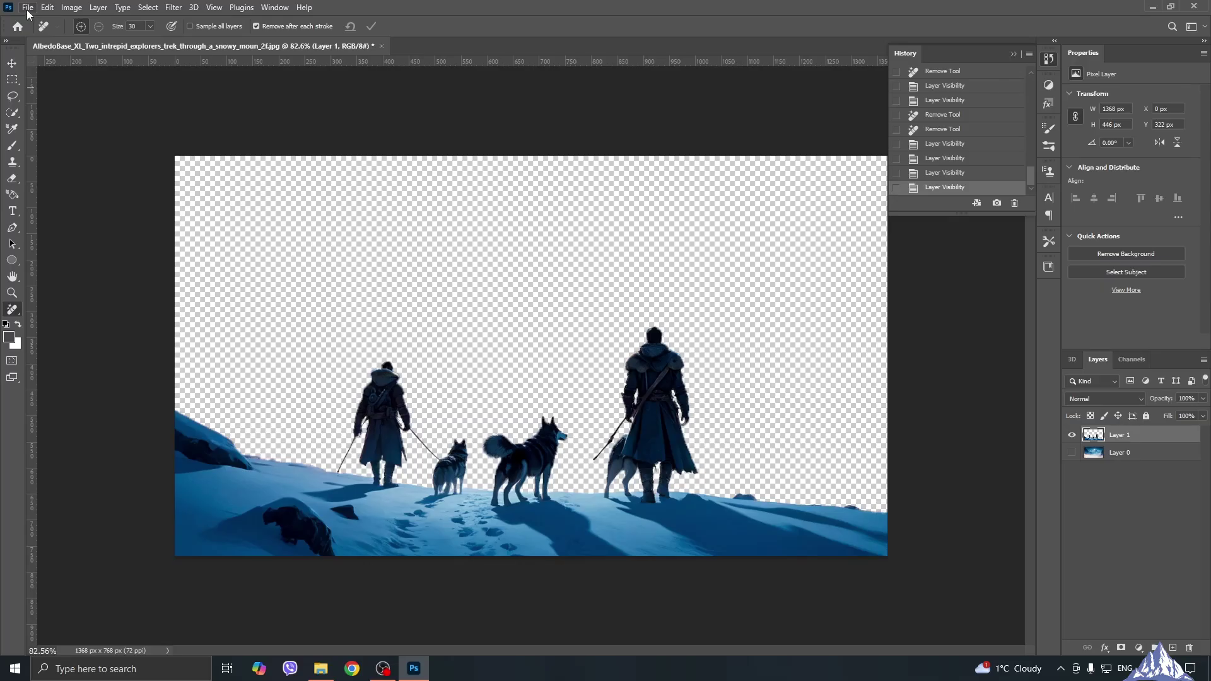
click(28, 8)
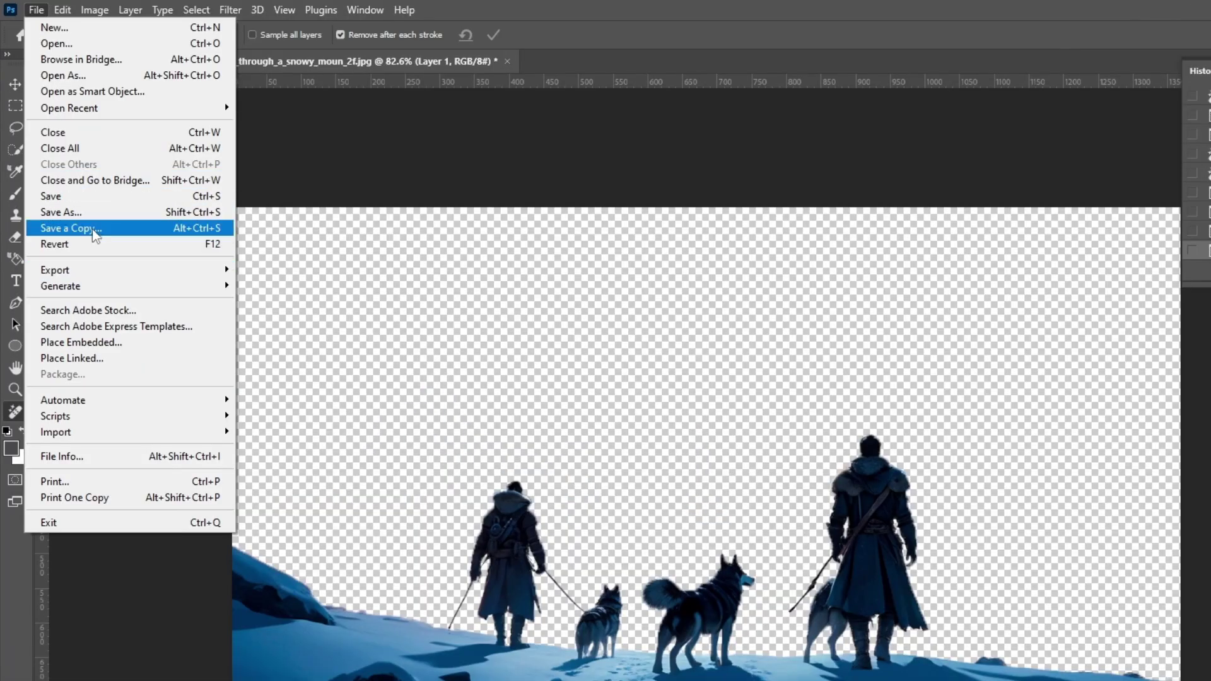
mouse_move(129, 270)
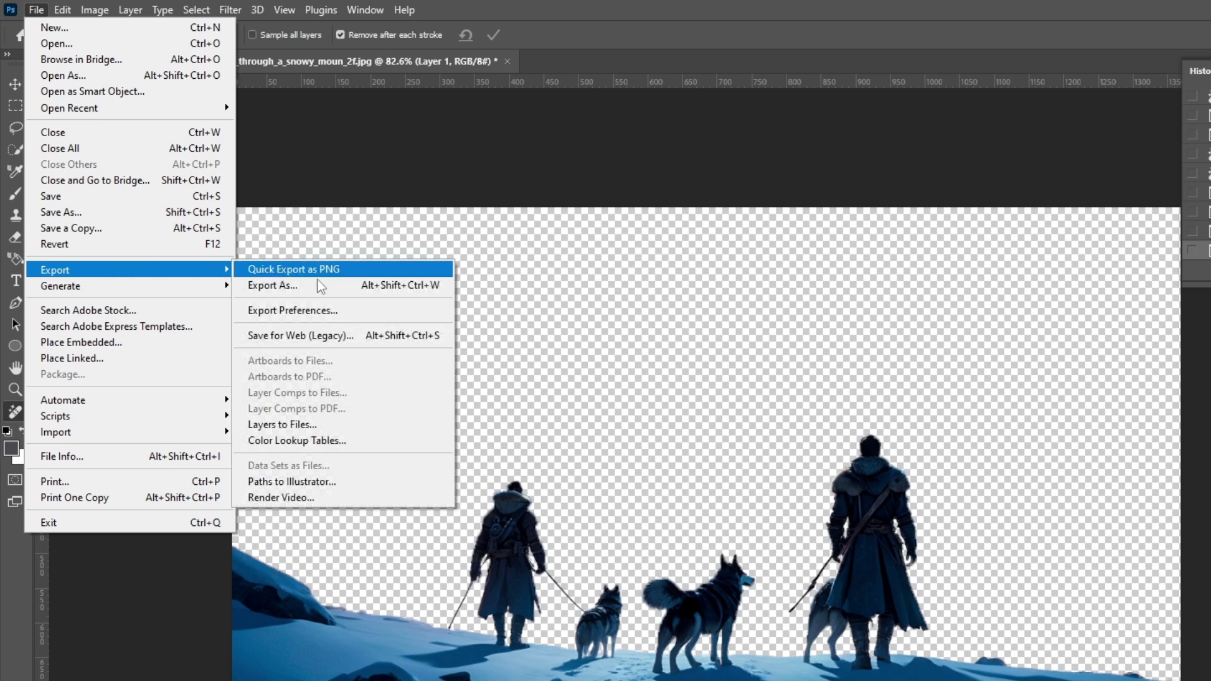
click(332, 337)
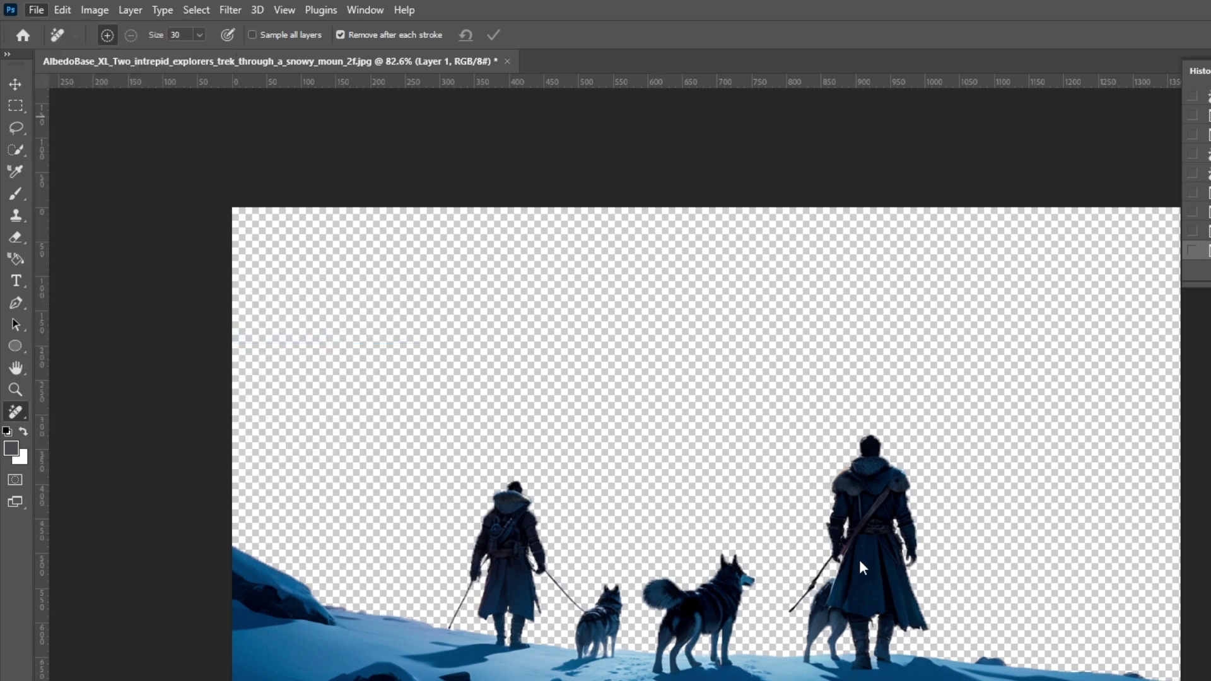
click(654, 166)
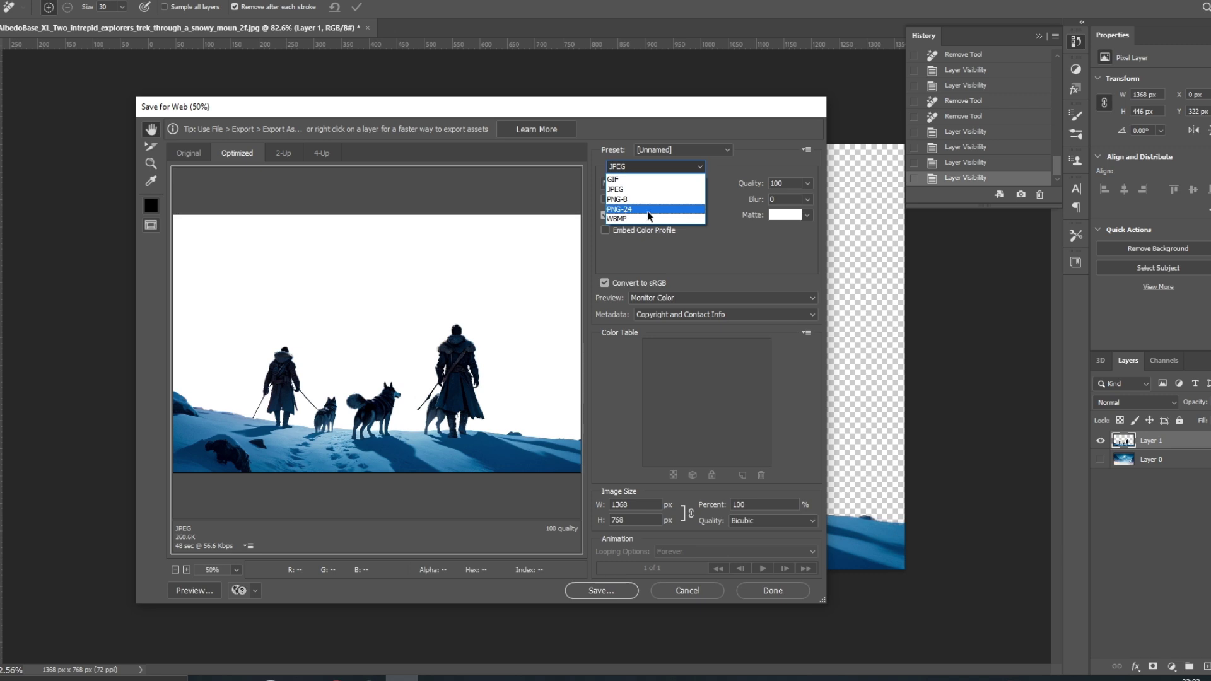
click(650, 209)
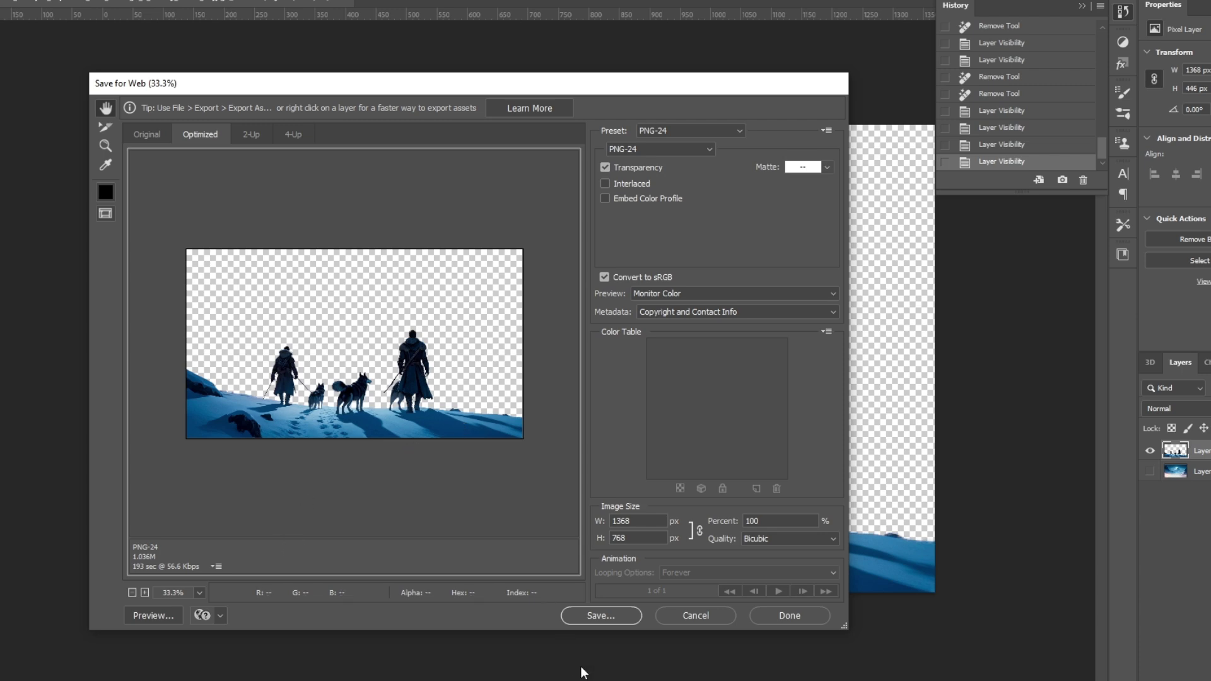
click(601, 615)
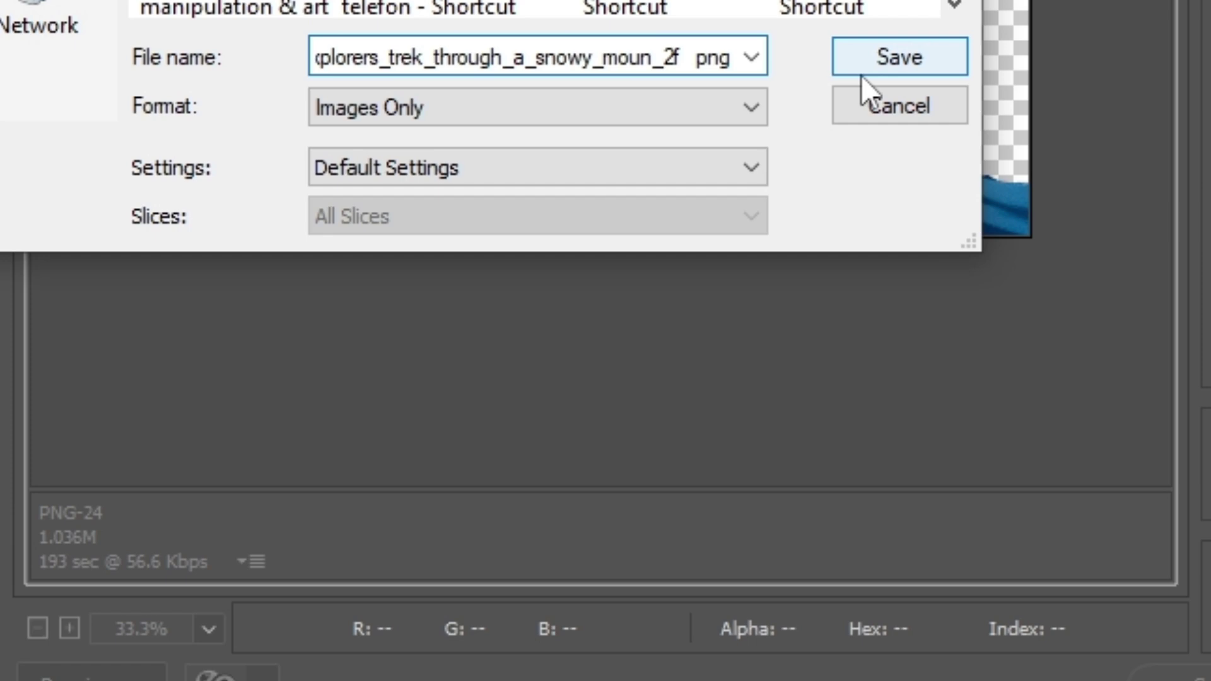
click(887, 56)
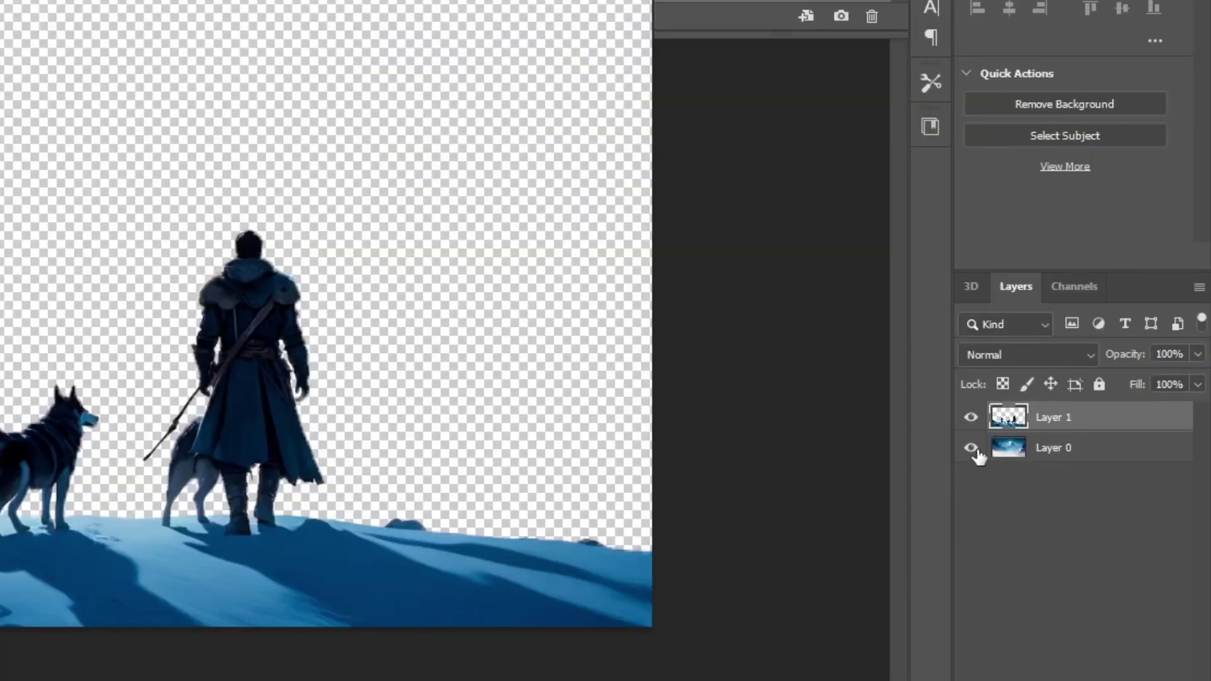
Show Layer 0, hide Layer 1 and export the mountain background through Save for Web as a JPEG at quality 100
click(971, 448)
click(971, 417)
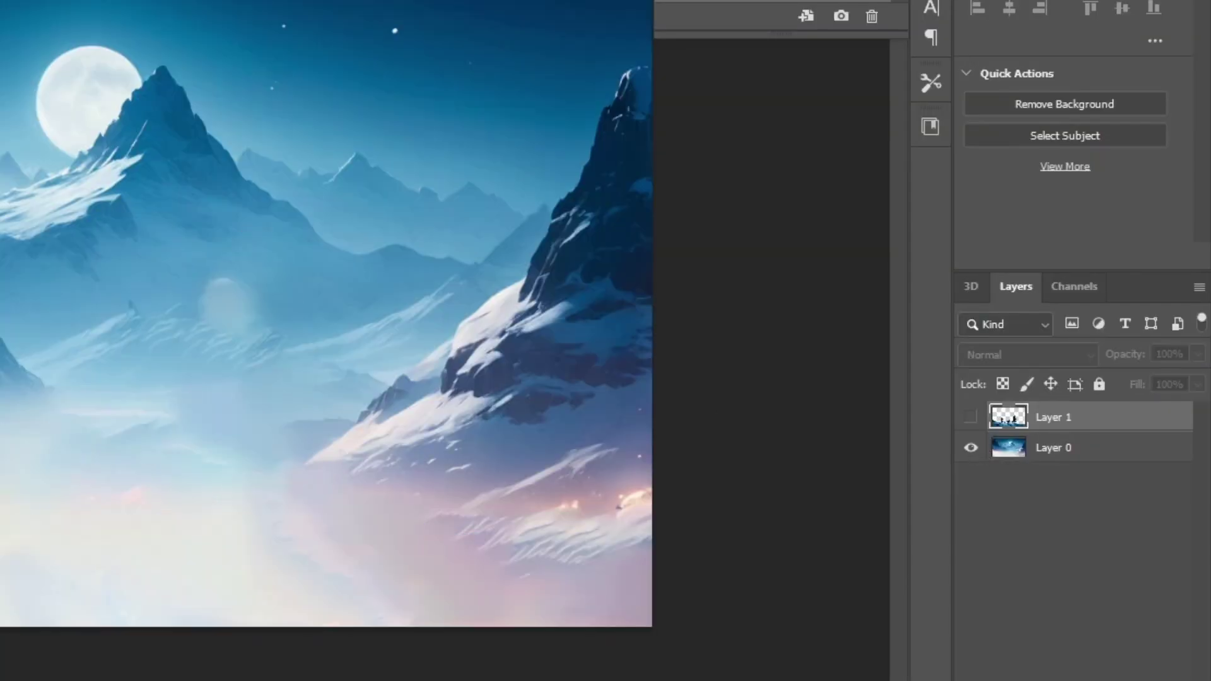
click(35, 9)
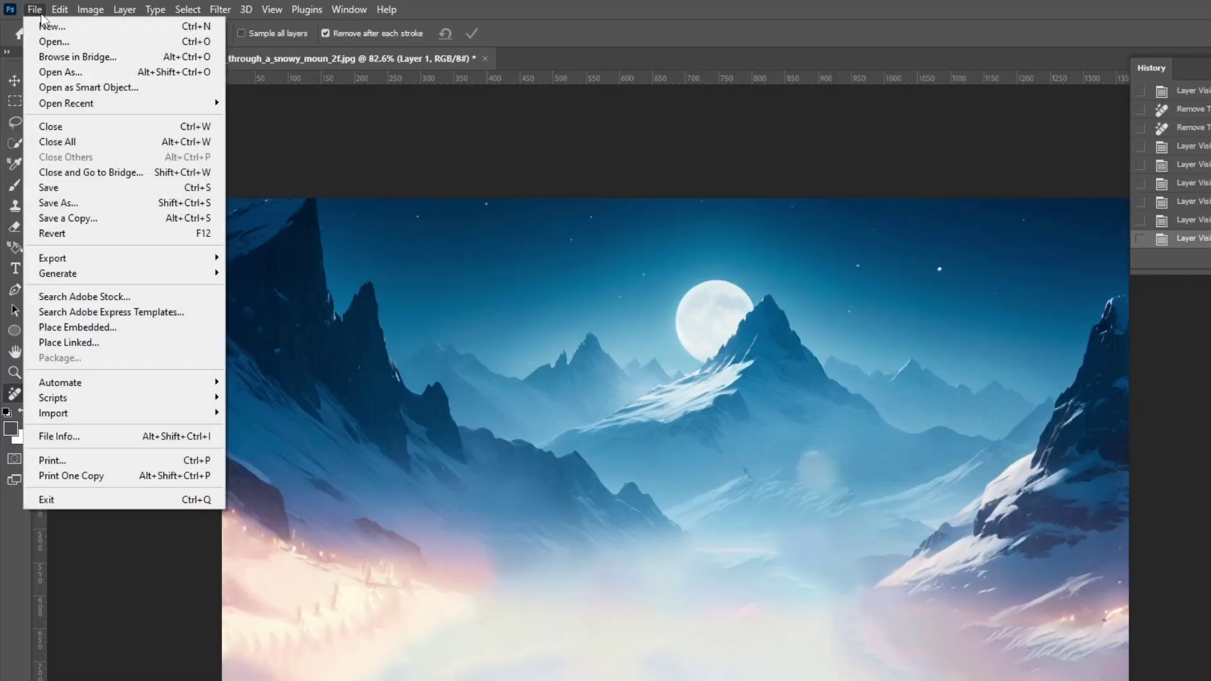
mouse_move(126, 258)
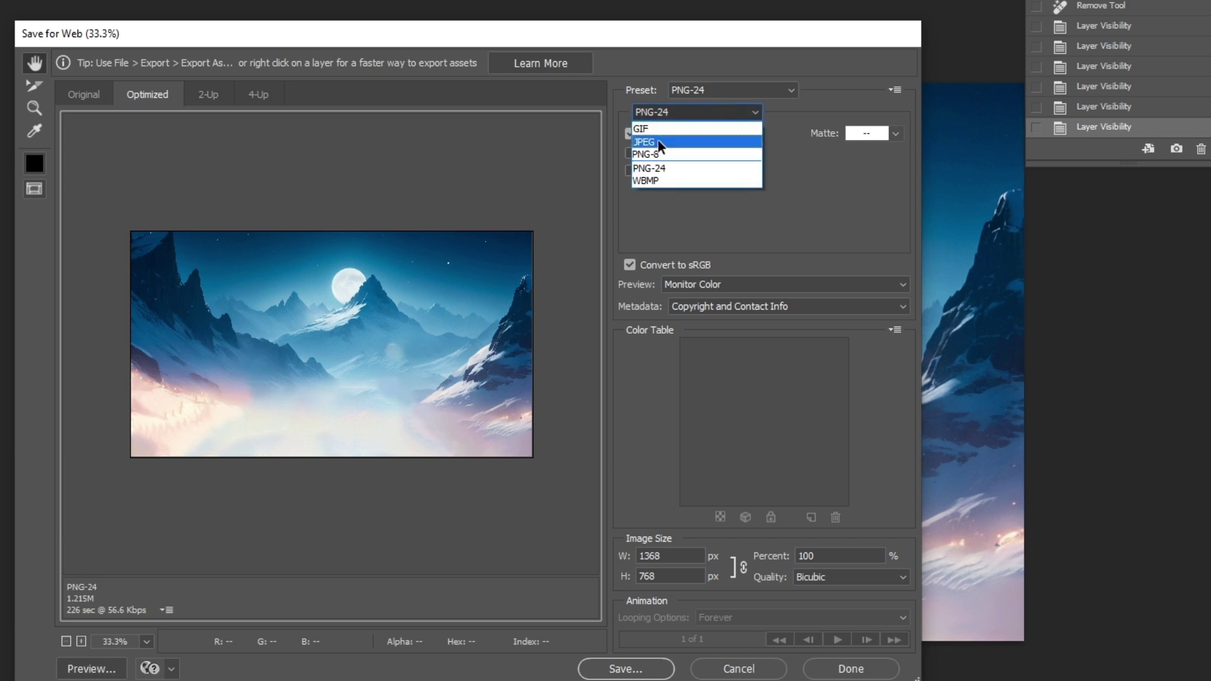
click(697, 133)
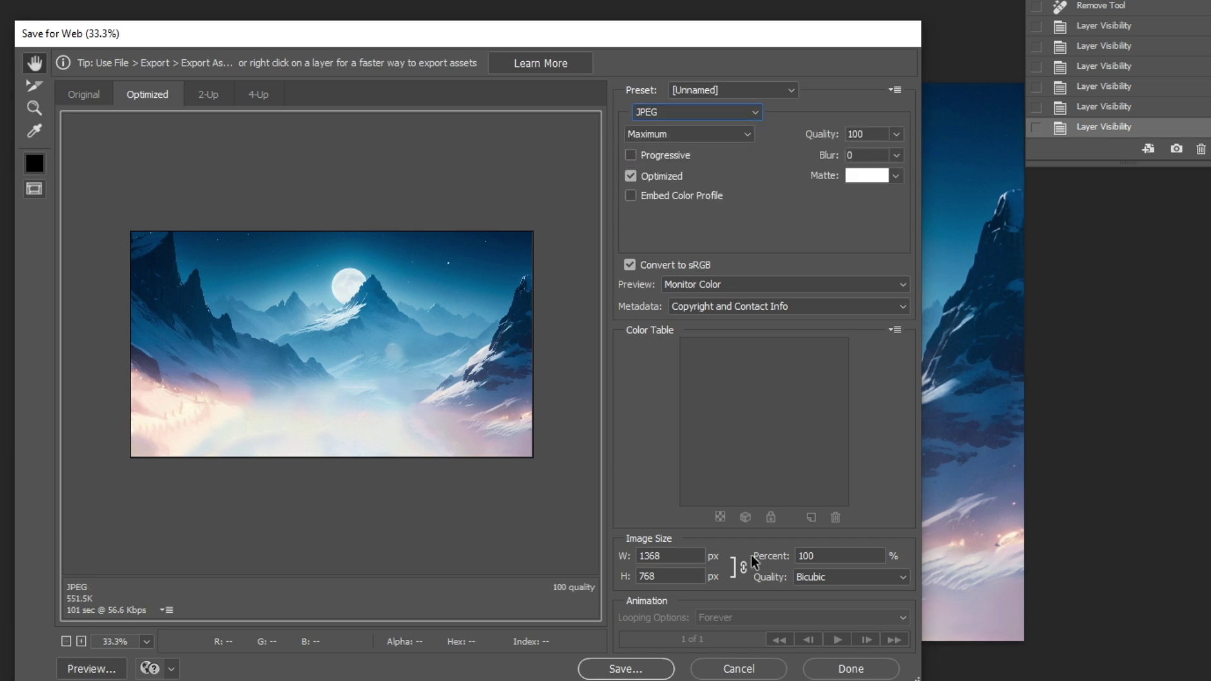
click(625, 668)
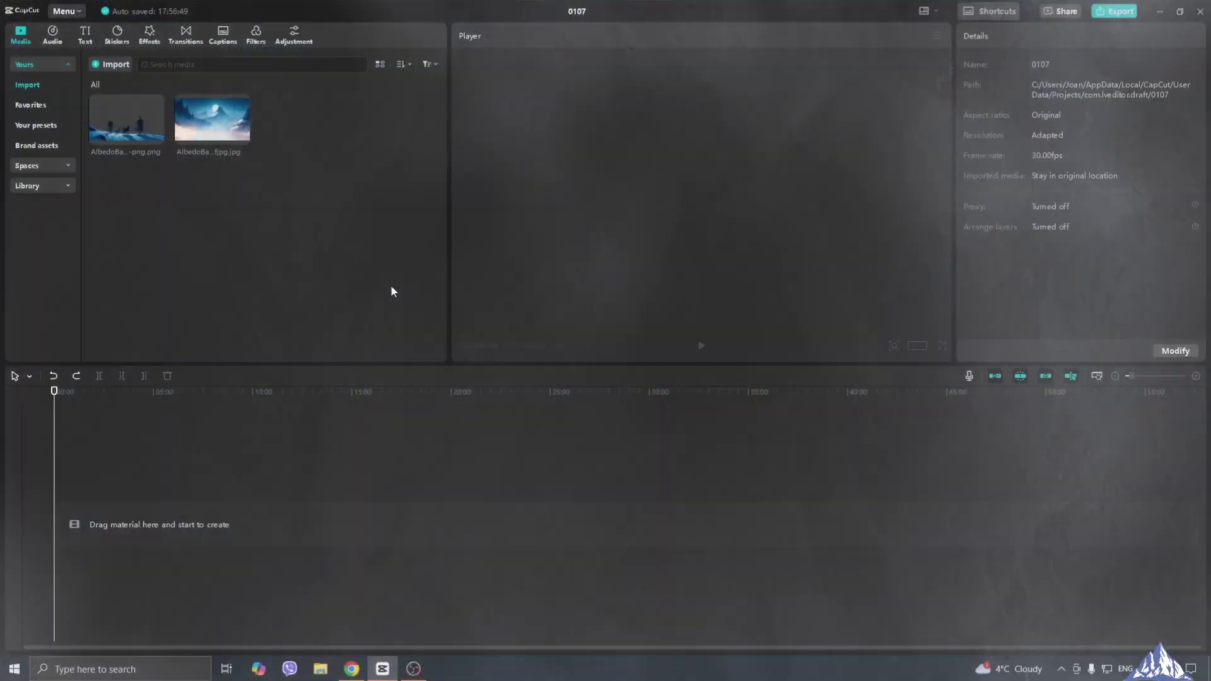
Switch to CapCut, add the background JPG to the timeline and stack the foreground PNG on a track above it from the start
mouse_move(232, 137)
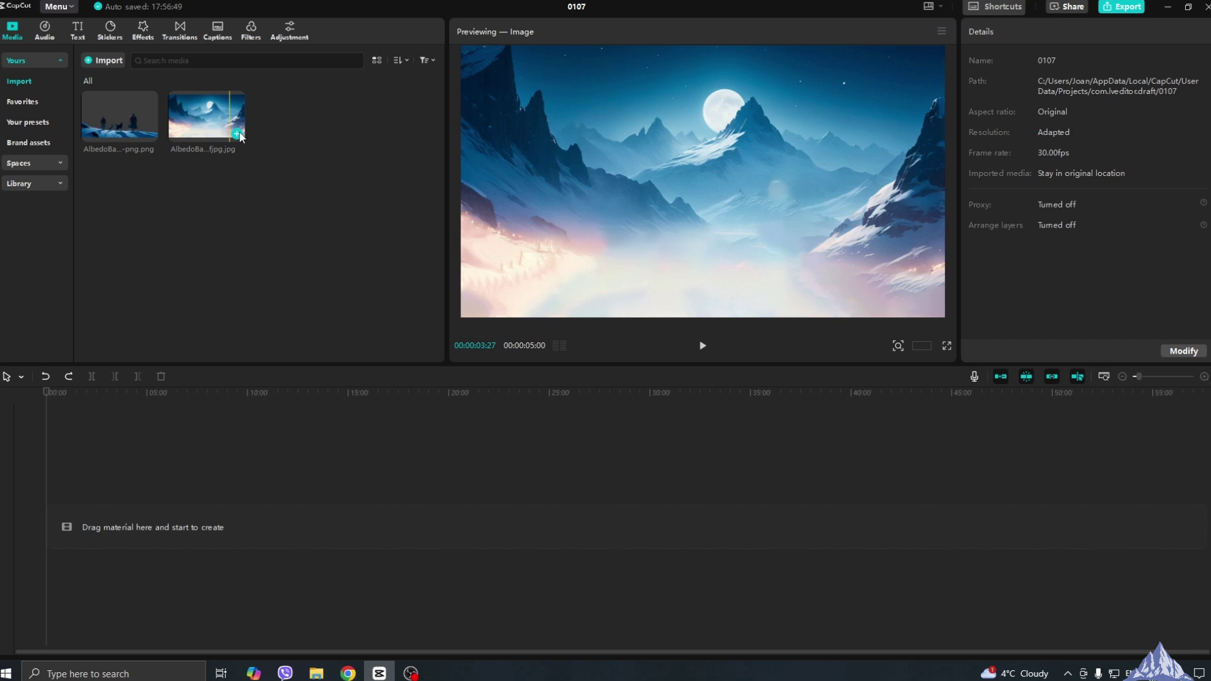
click(237, 135)
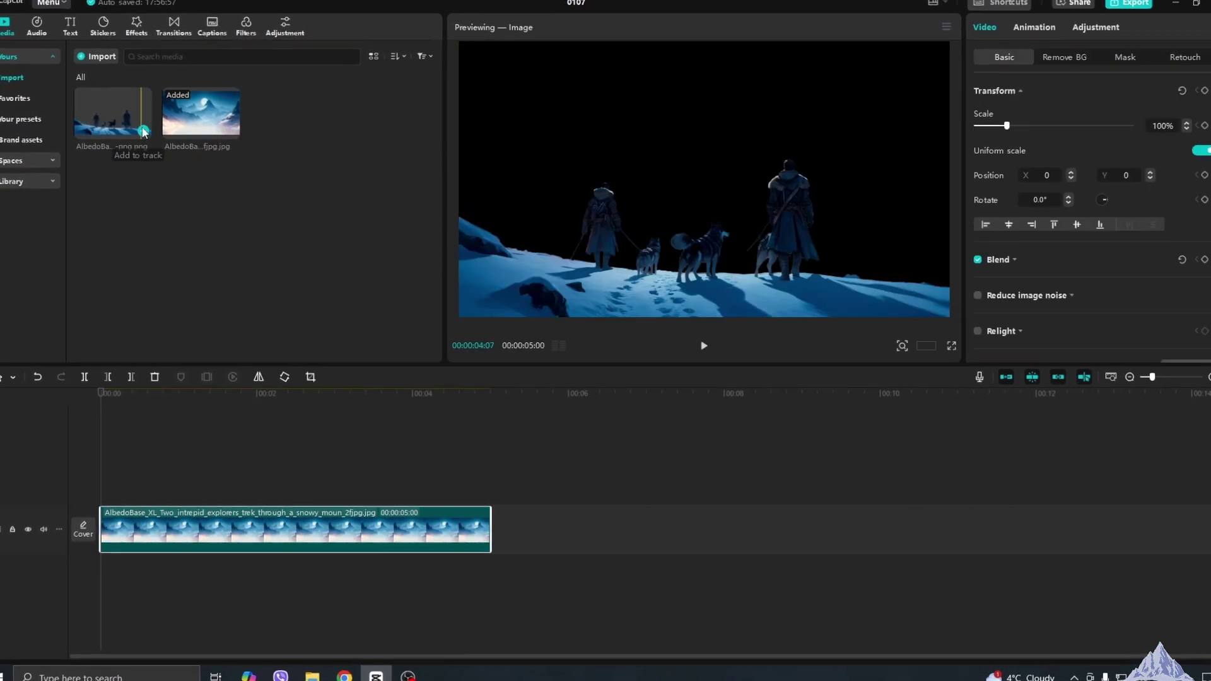
click(143, 132)
drag(671, 529, 270, 472)
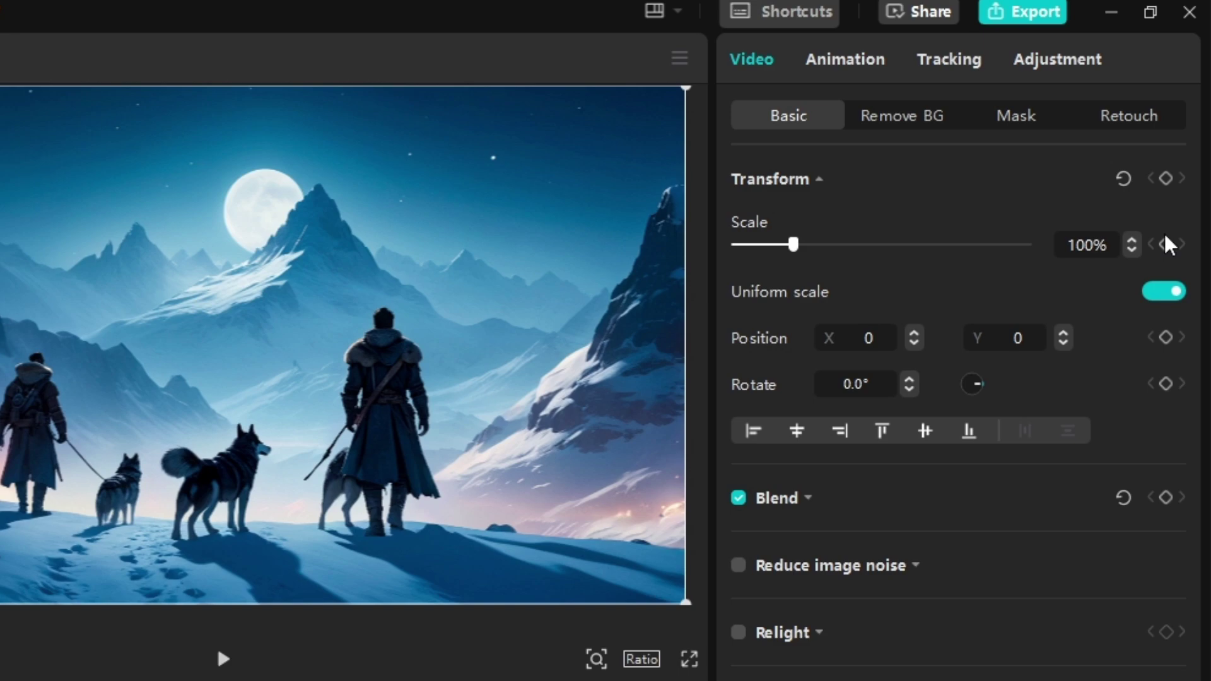
Keyframe the foreground clip's scale at 100% at its start and enlarge the clip slightly at its end
click(1165, 227)
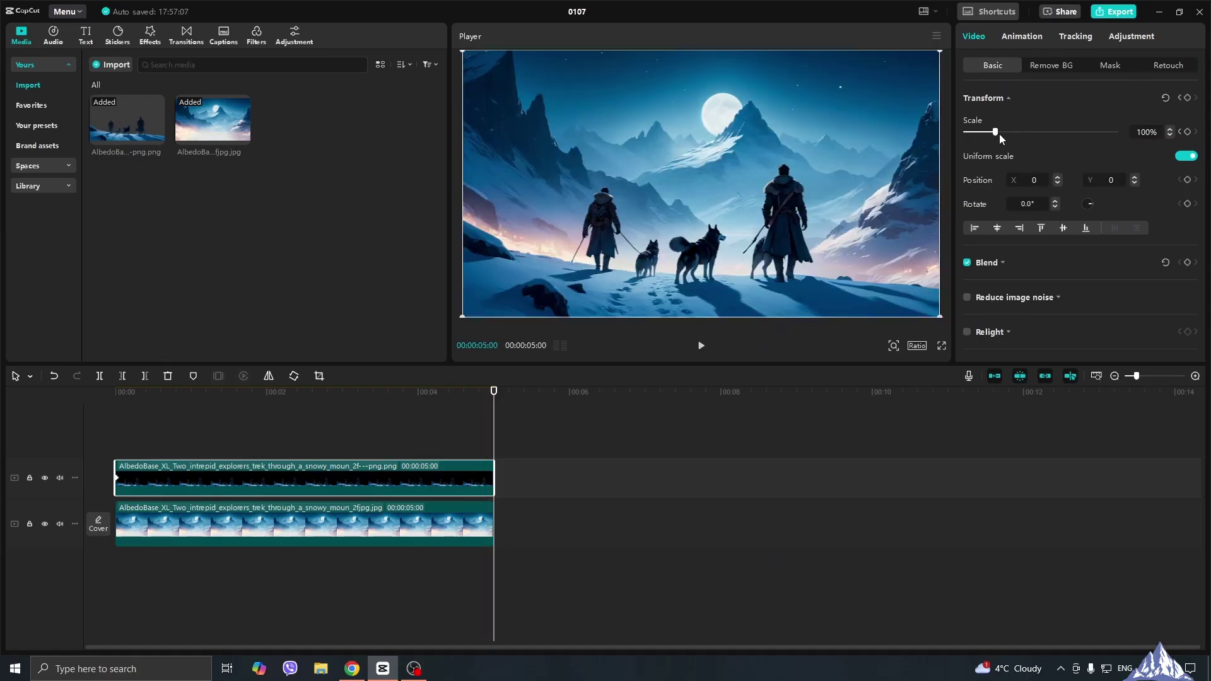
drag(998, 133, 999, 133)
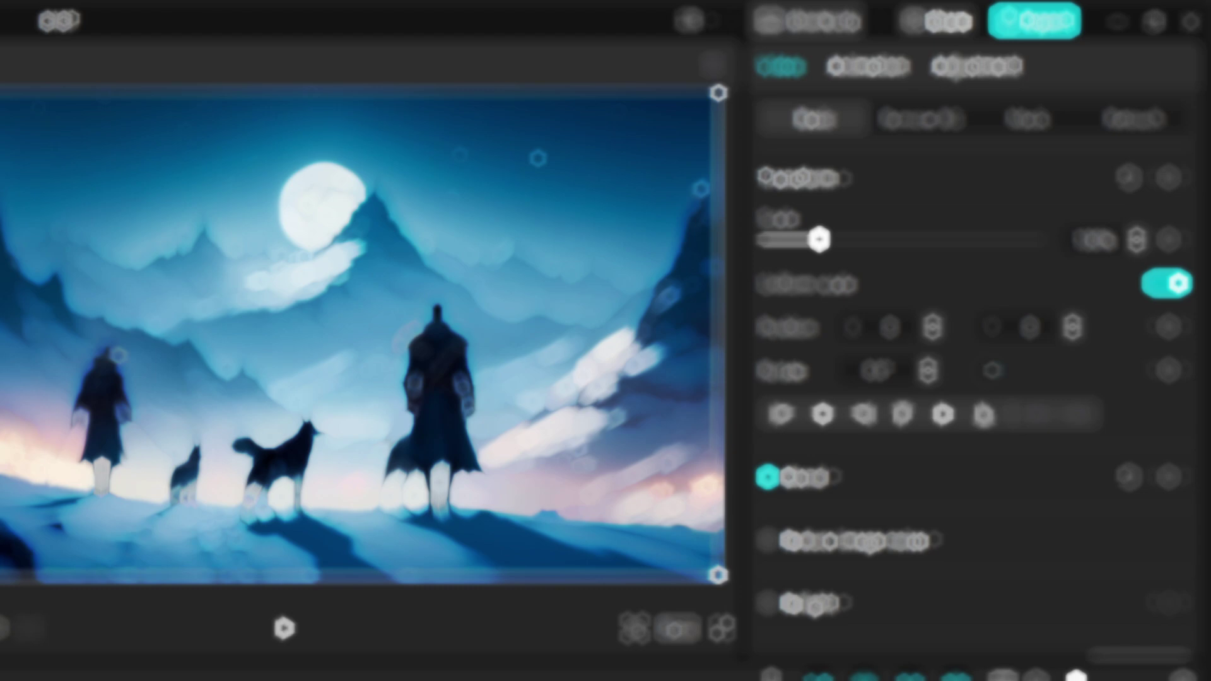
Set the background clip's scale to 108% and add a scale keyframe at the start of the clip
click(403, 679)
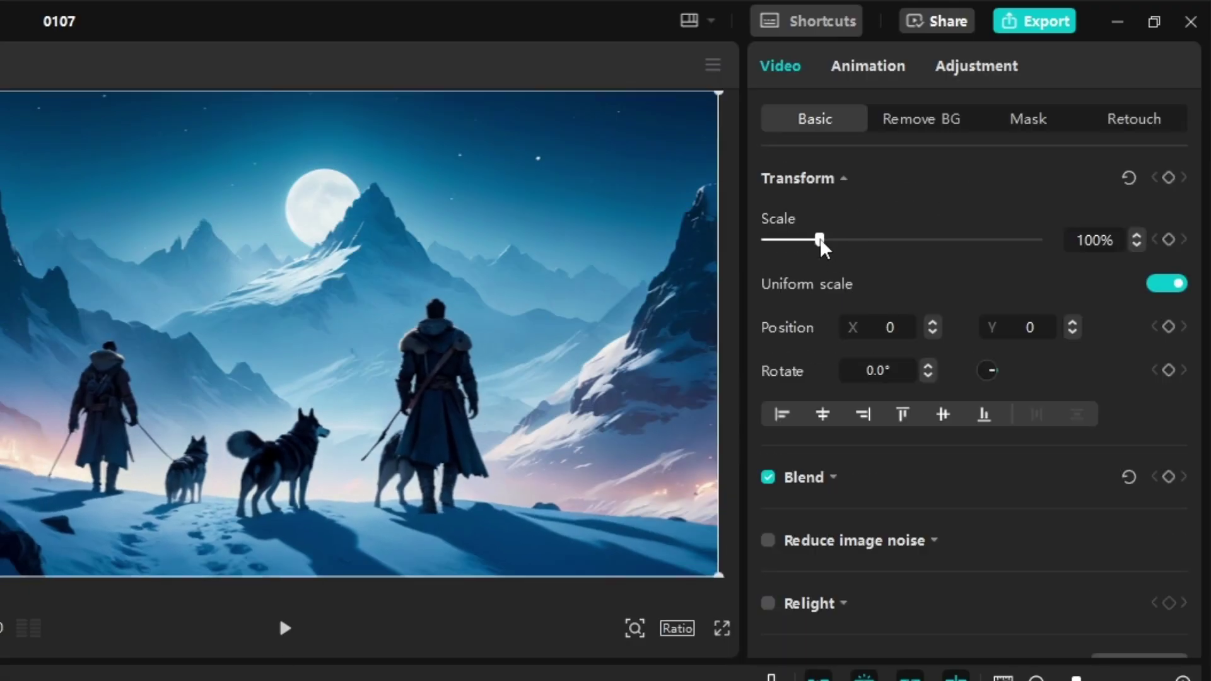
drag(821, 241, 825, 244)
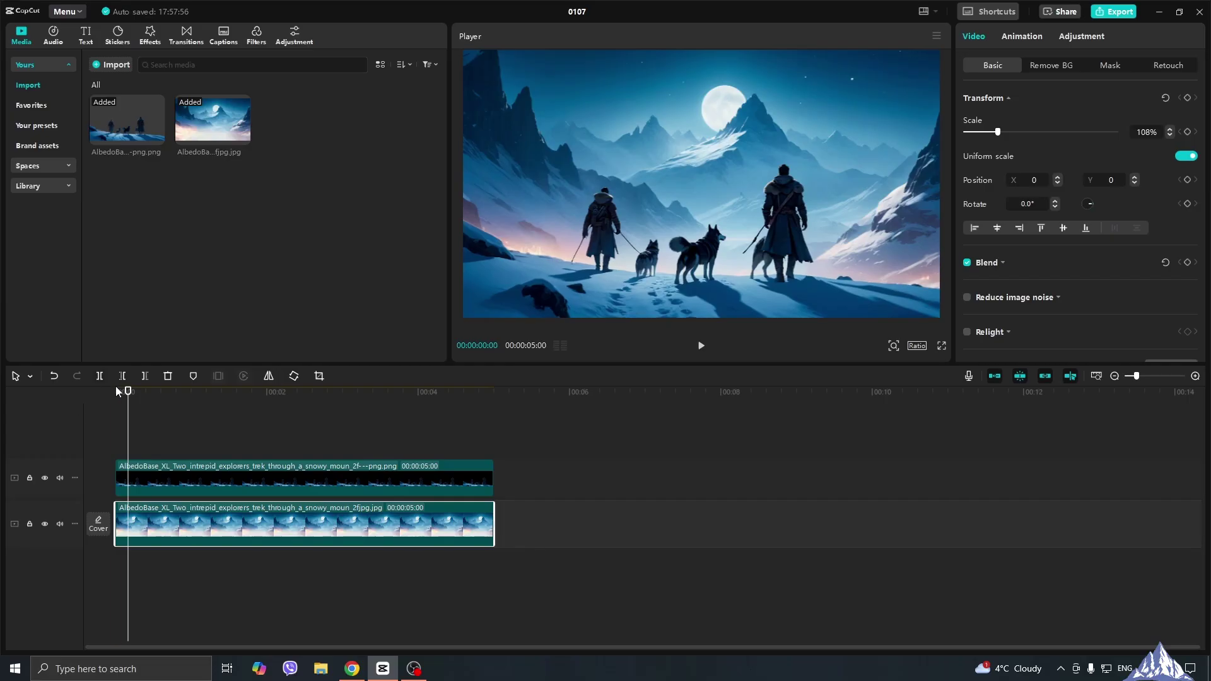
drag(128, 392, 116, 391)
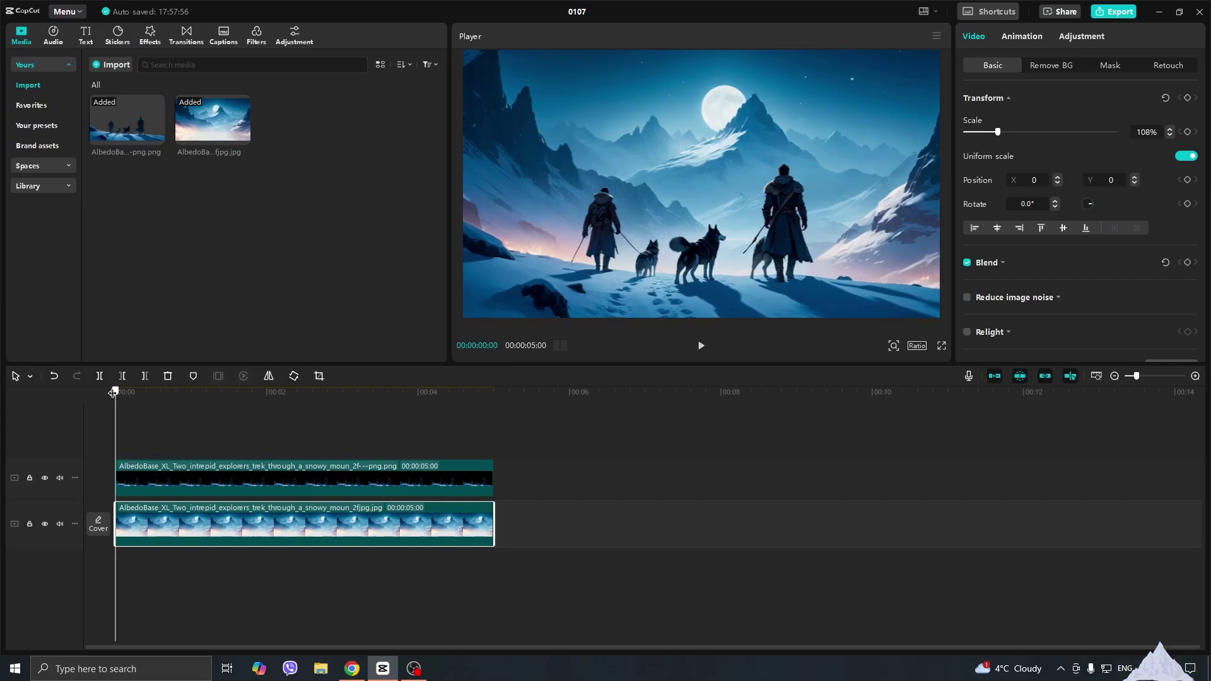
click(1186, 133)
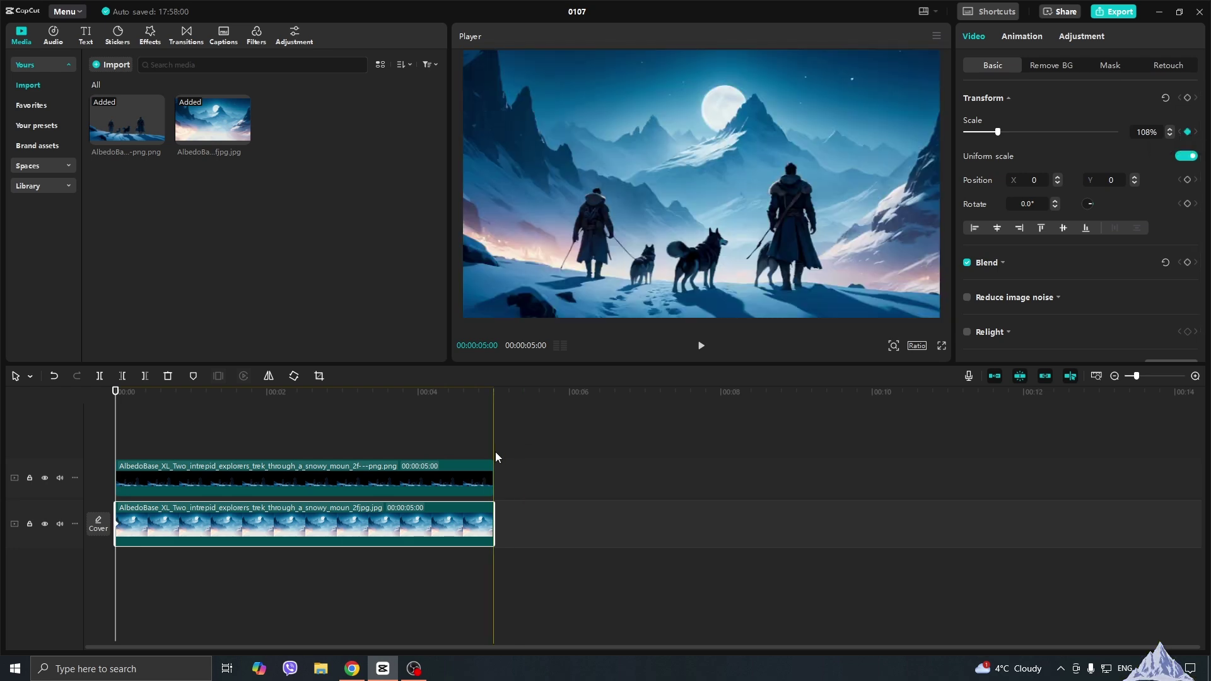
Reduce the background clip's scale to about 100% at 00:00:05:00 for a slow zoom-out
click(492, 438)
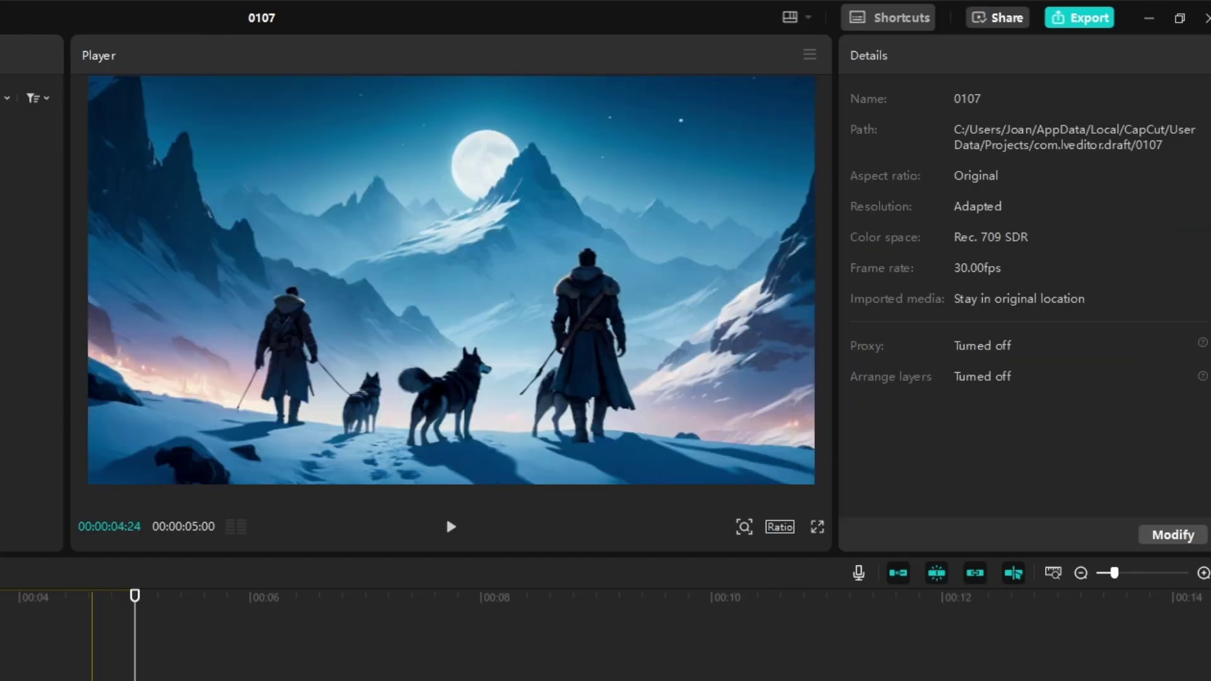
click(445, 516)
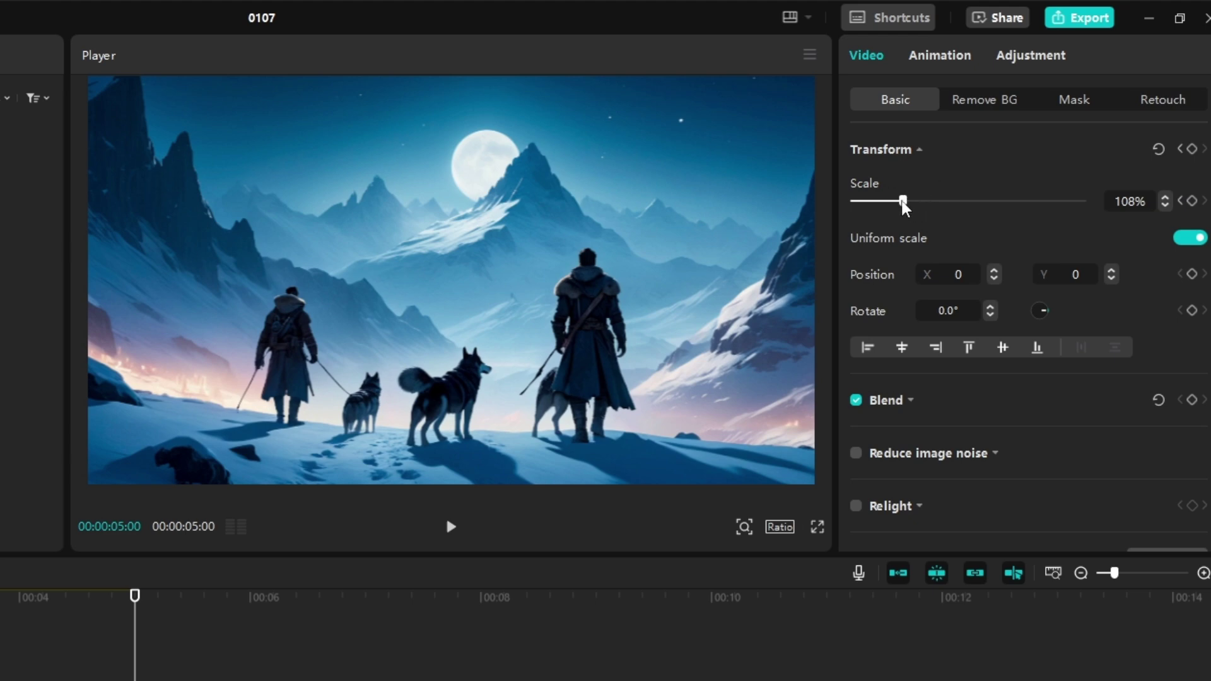
drag(902, 202, 899, 202)
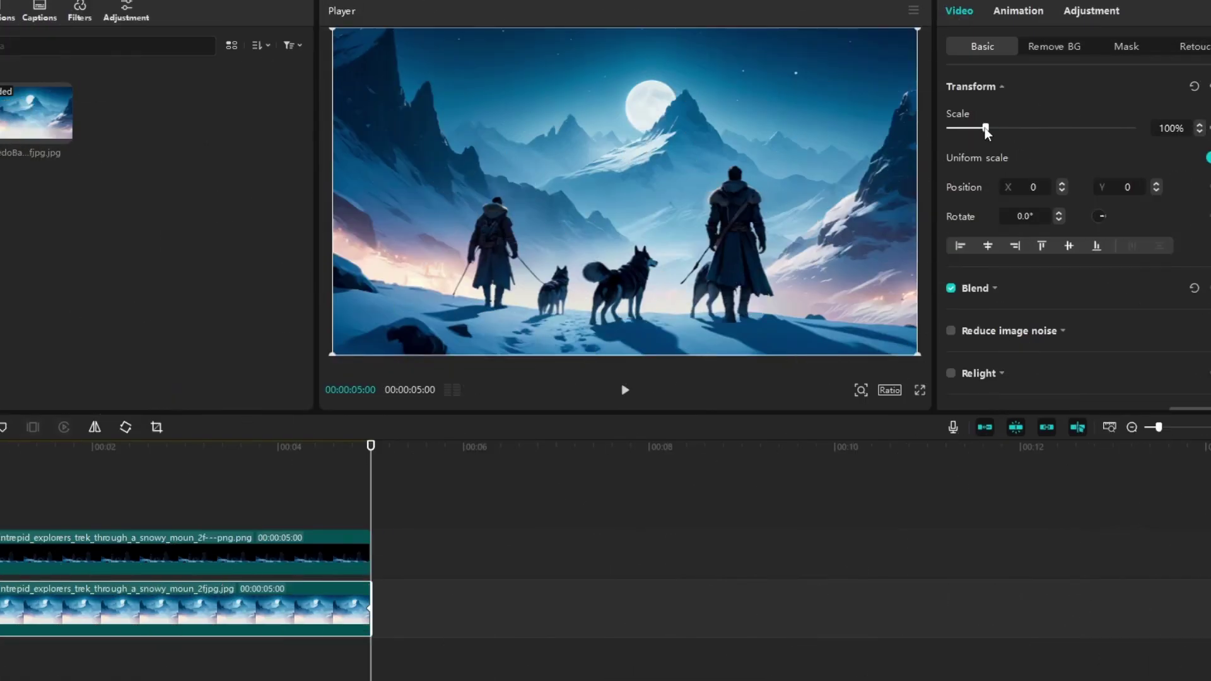
drag(985, 128, 988, 125)
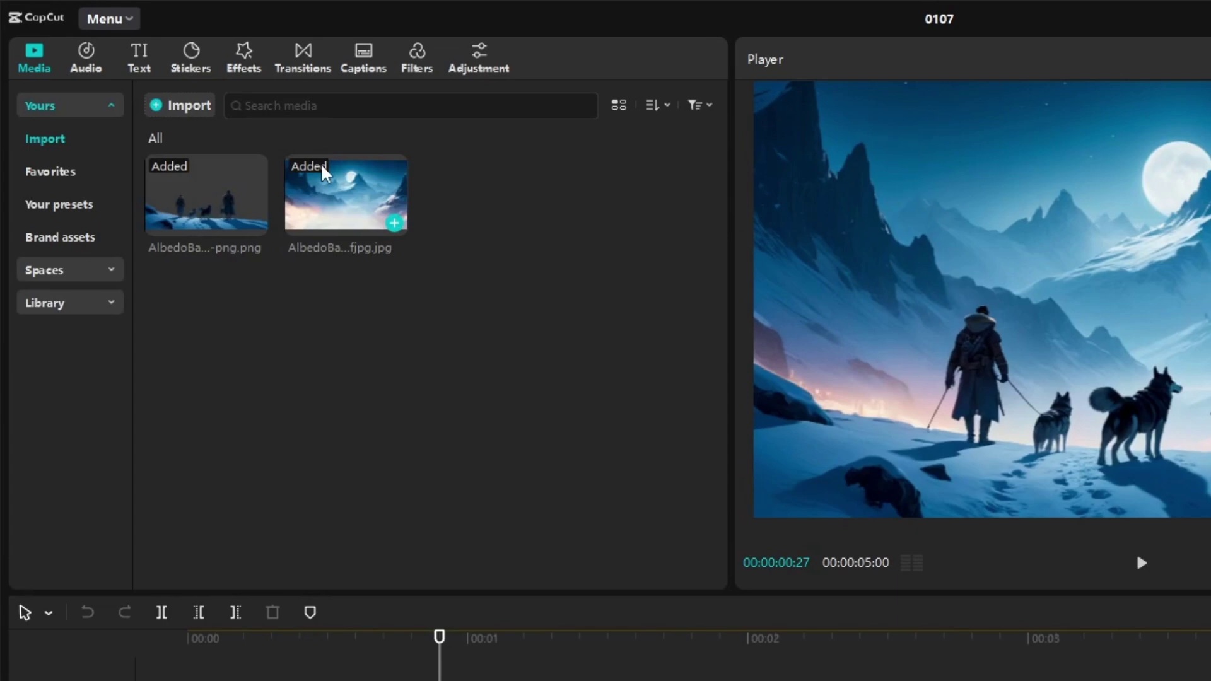
Search the effects for "Snow flake" and place the Snow effect with the mountain thumbnail above both clips at the timeline start
click(242, 70)
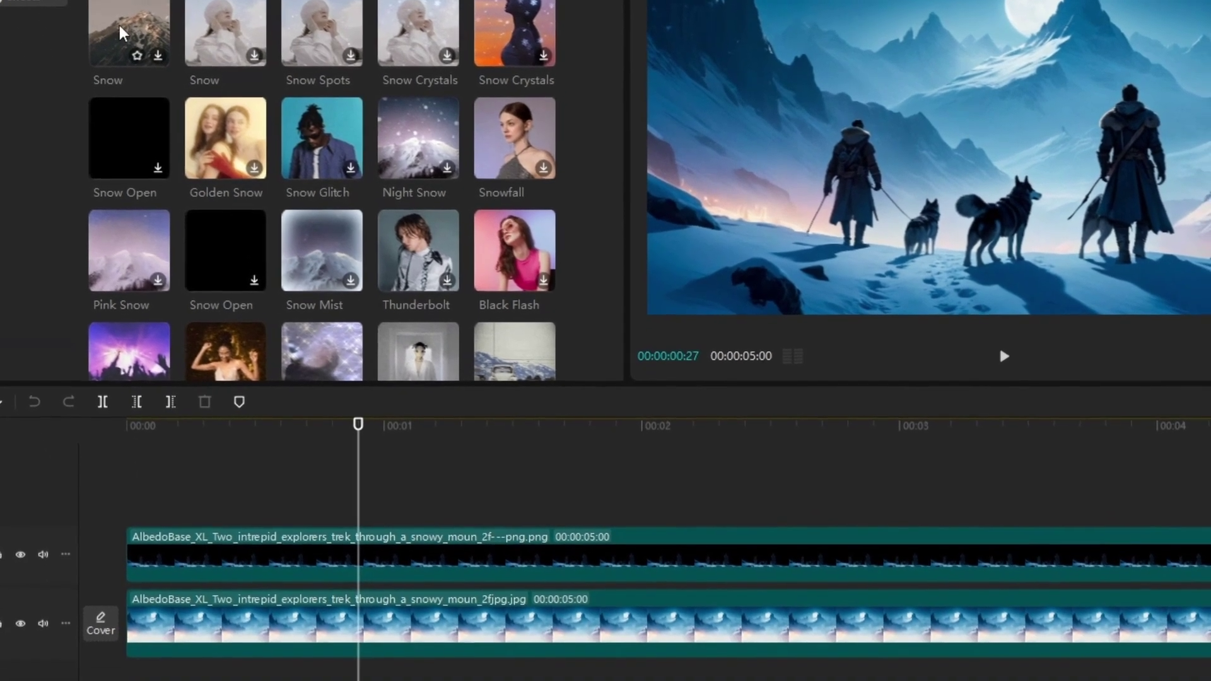
drag(126, 57, 149, 535)
drag(122, 419, 106, 424)
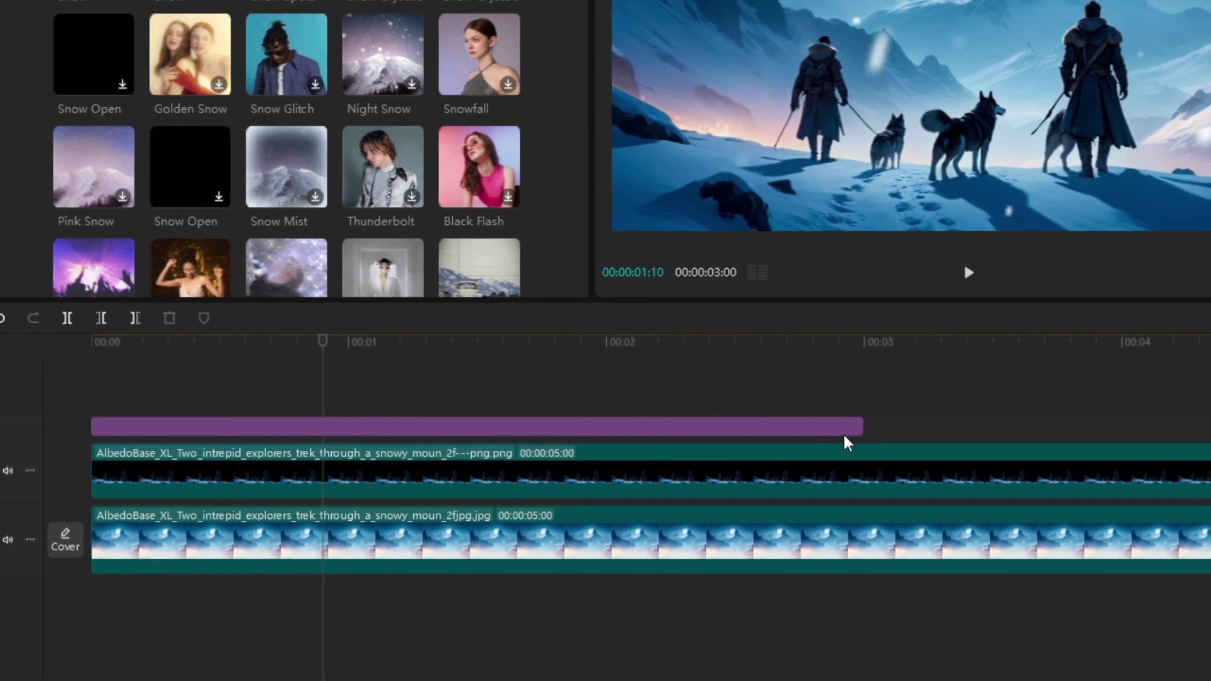
Extend the mountain-thumbnail Snow effect to the five-second end of the clips and play back the result
click(858, 427)
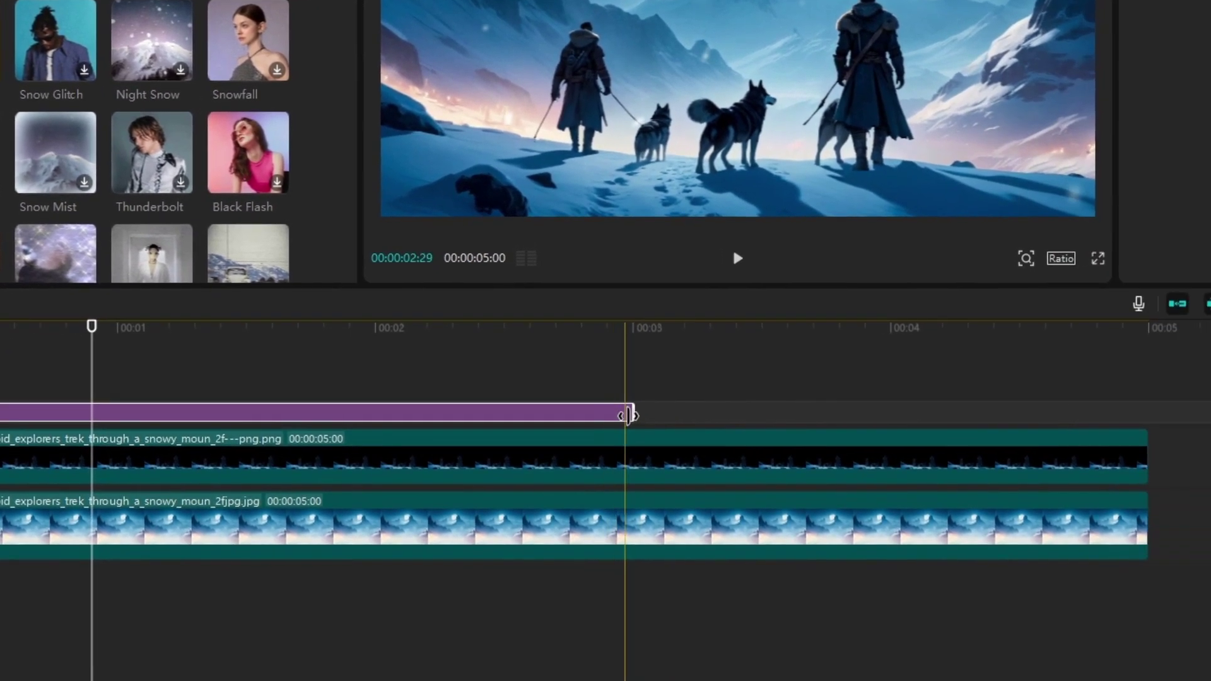
drag(757, 430, 1210, 421)
drag(1092, 407, 1105, 404)
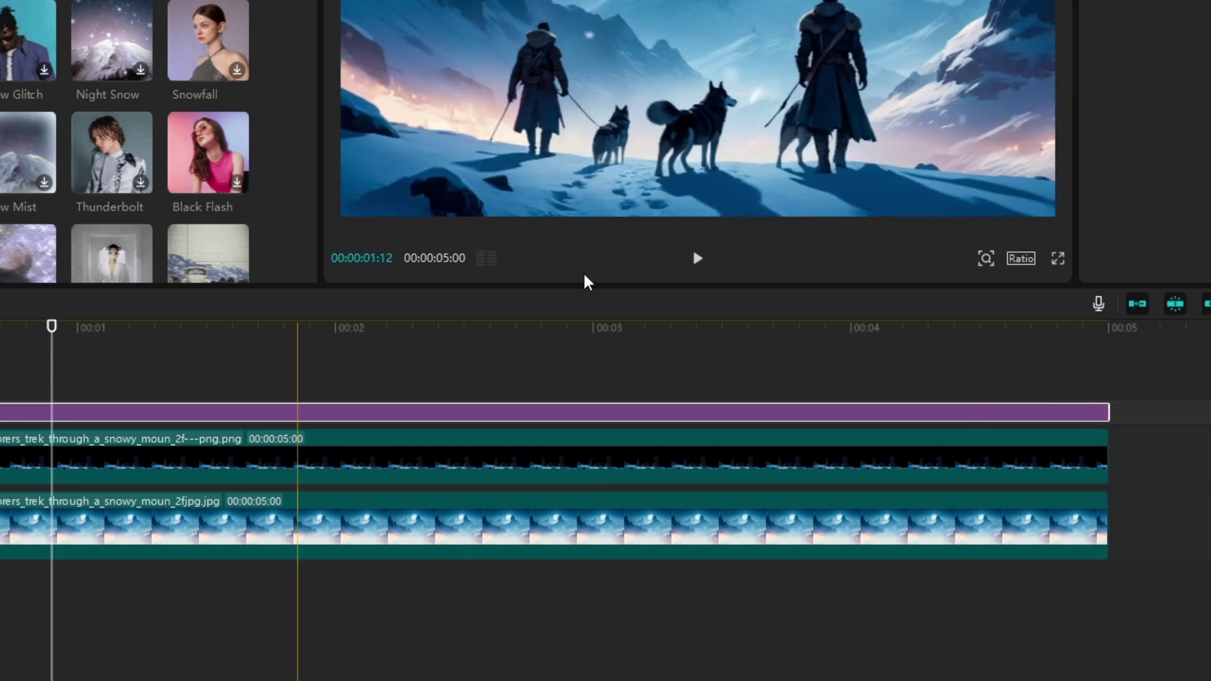
click(697, 258)
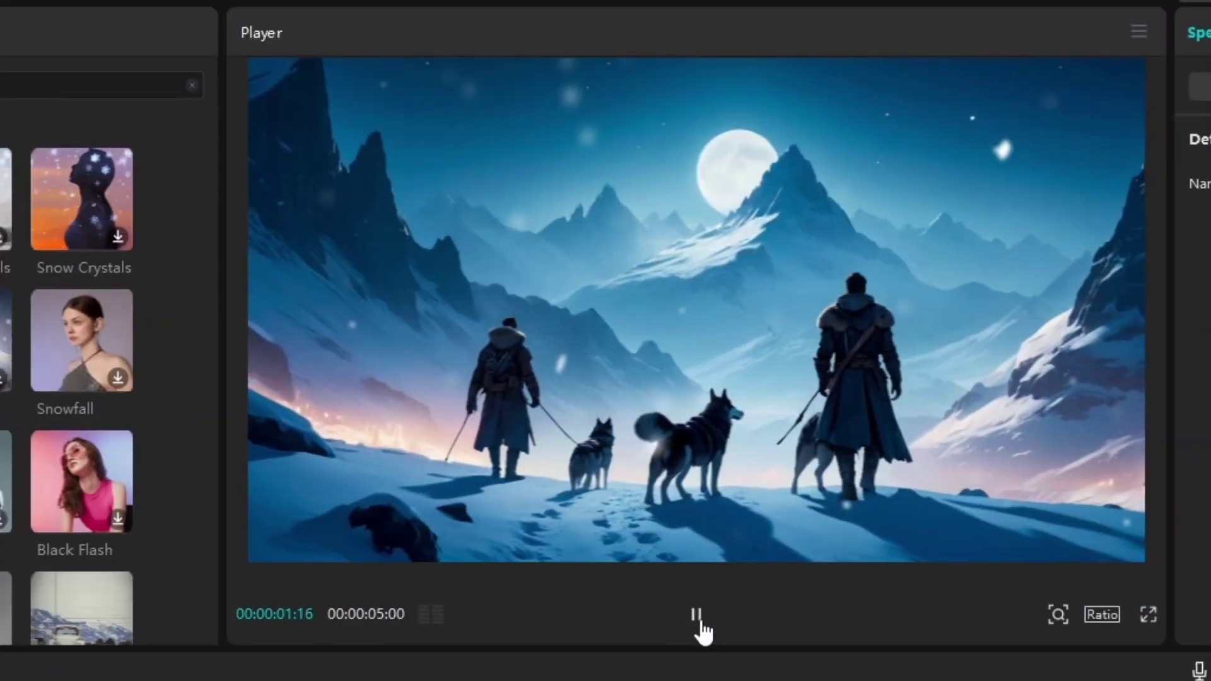
click(698, 618)
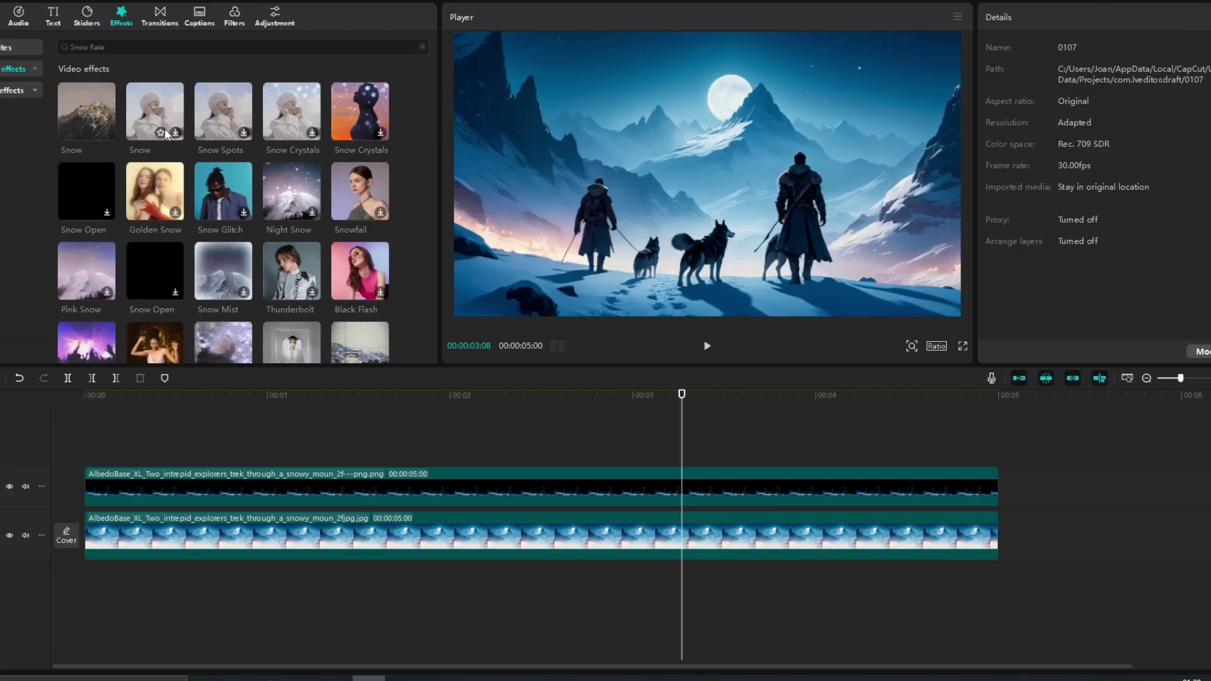
Lay the second Snow effect over both clips for the full five seconds, set its speed to 11 and play the result
click(160, 106)
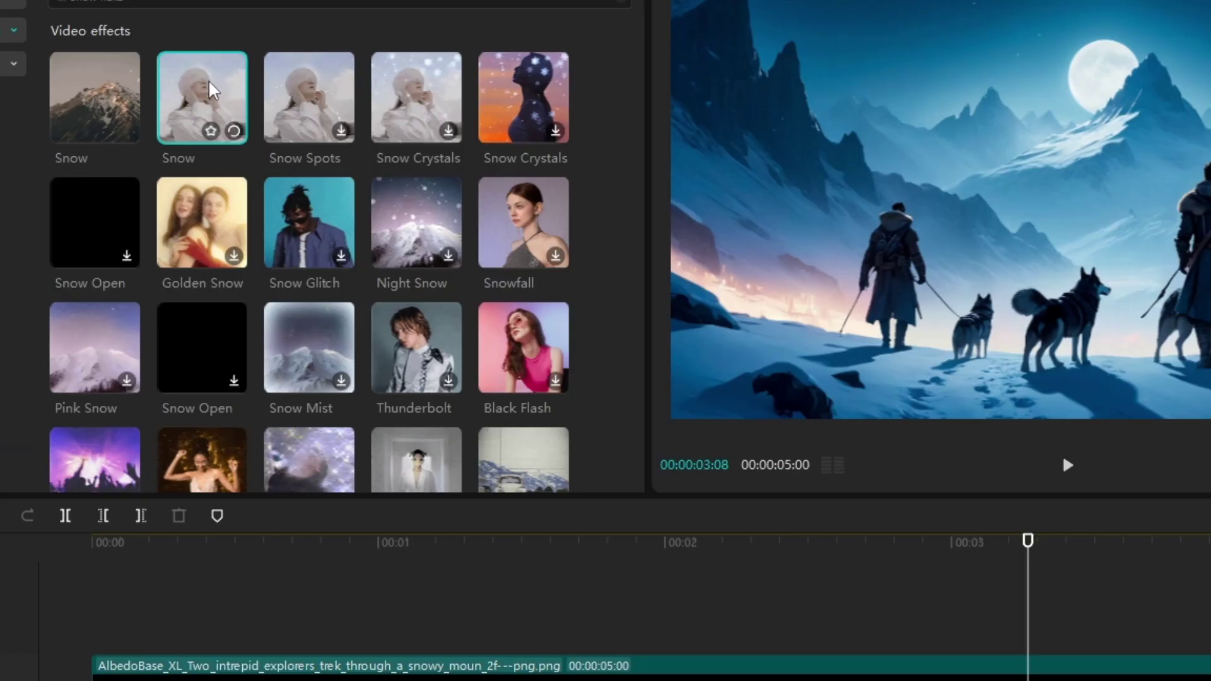
drag(208, 103, 91, 649)
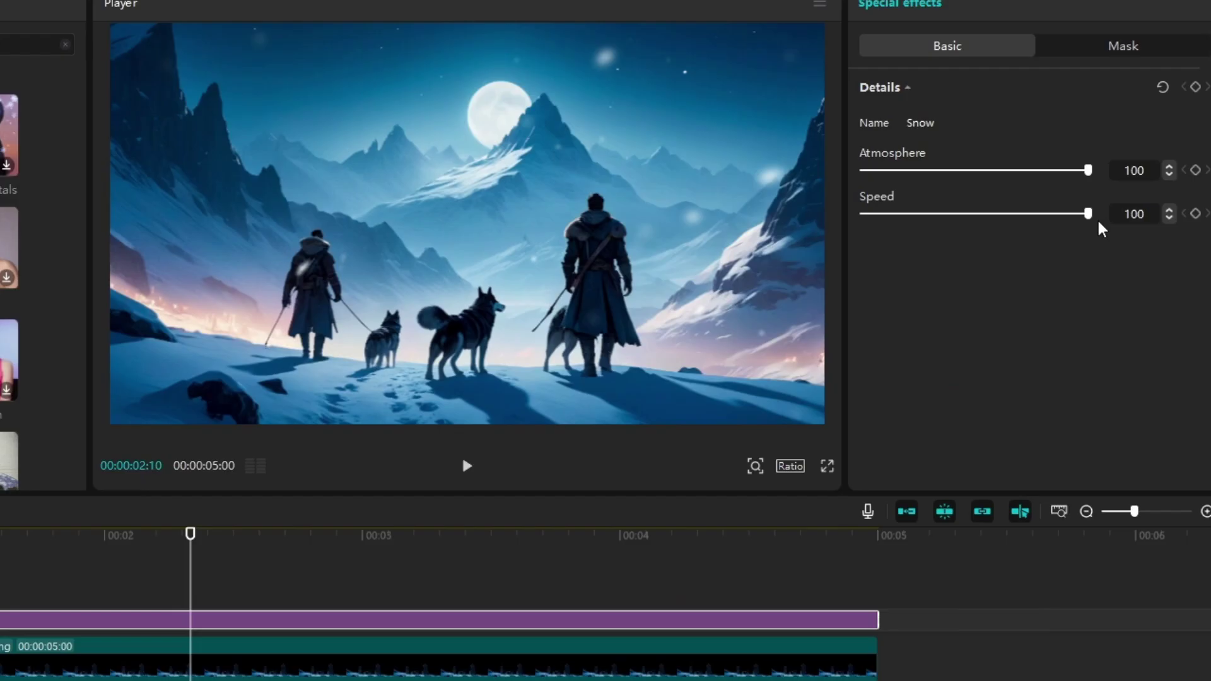
drag(1087, 213, 887, 213)
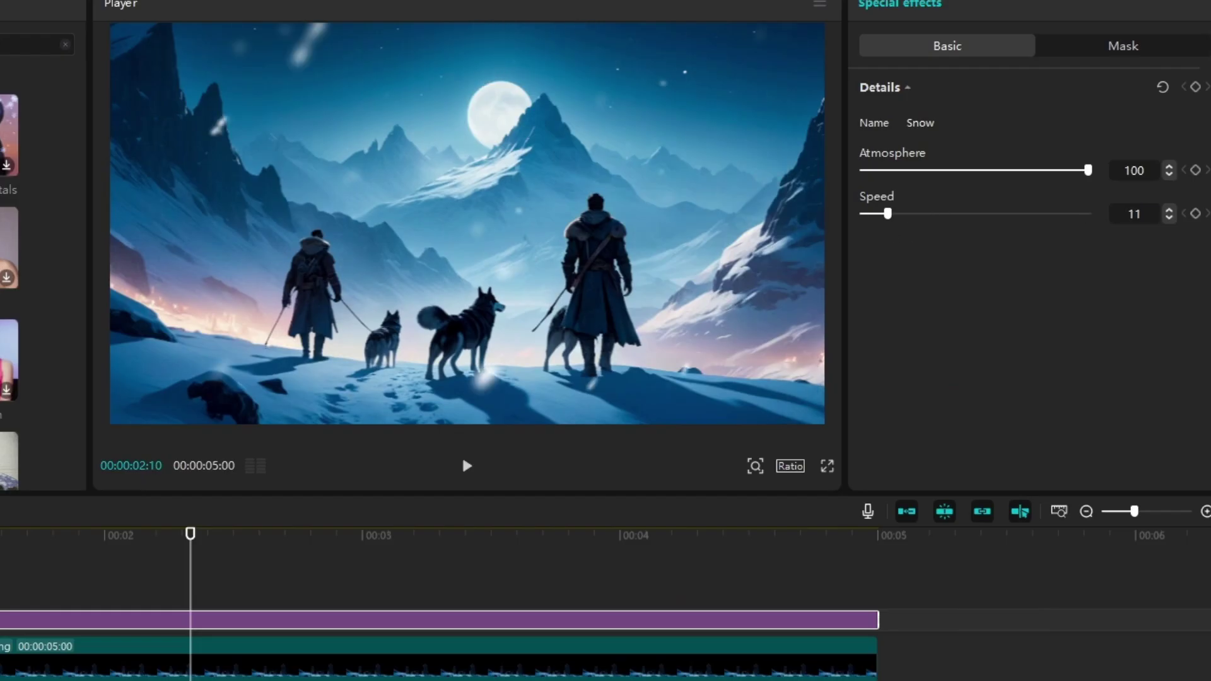
click(1067, 464)
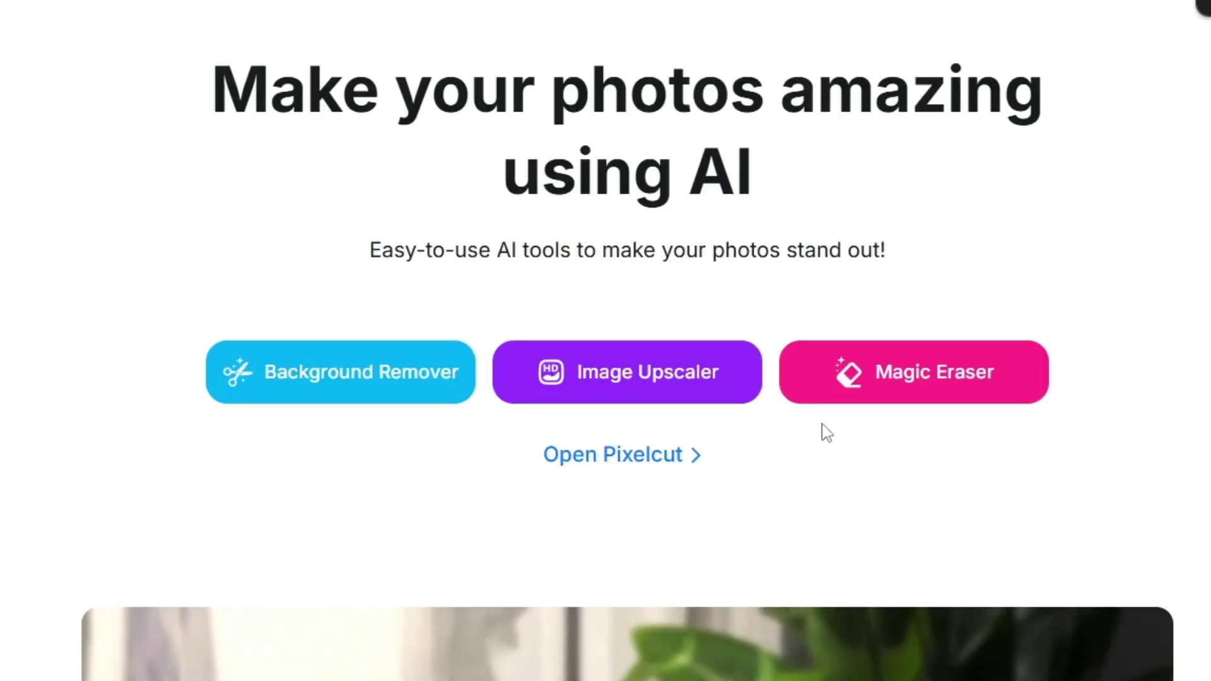
Switch to Pixelcut, glance at the Background Remover page, and upload the snowy forest bear picture to the Magic Eraser
click(364, 394)
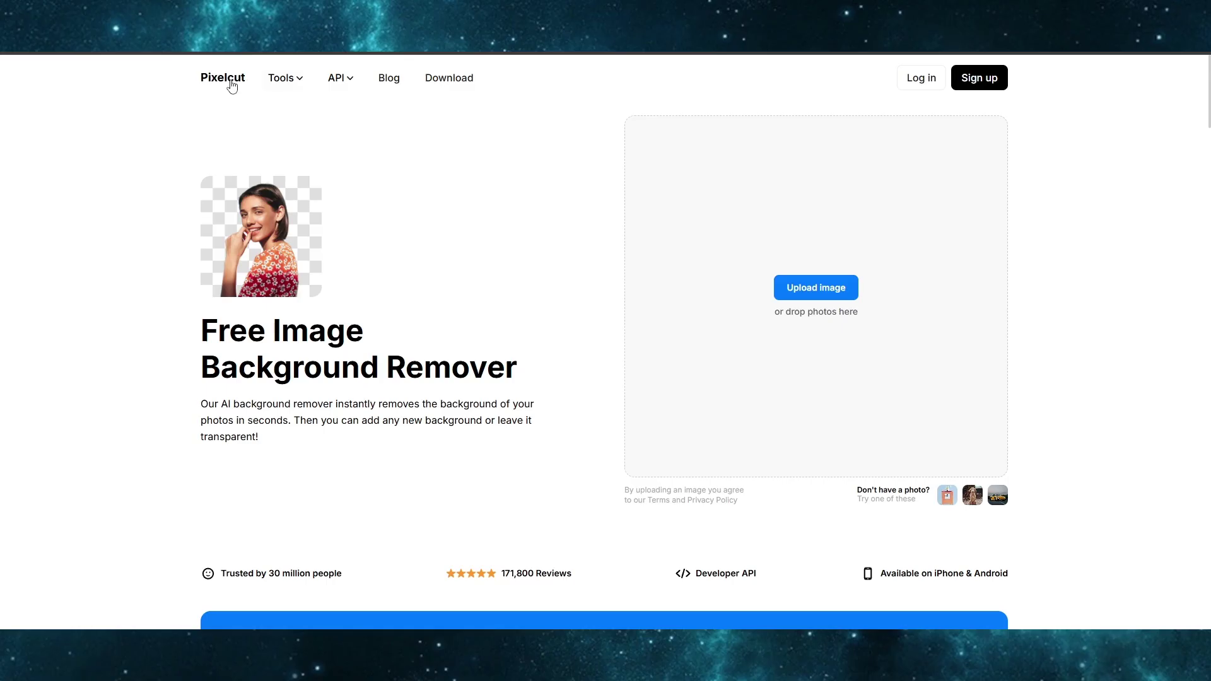
click(231, 82)
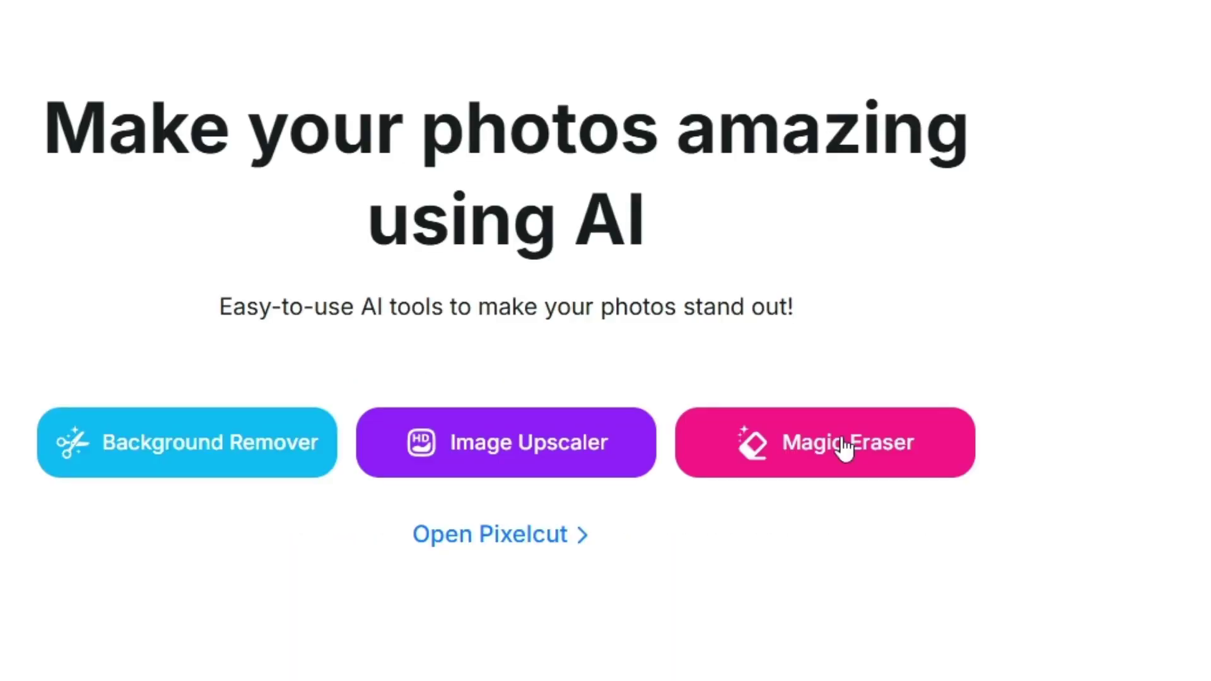
click(844, 444)
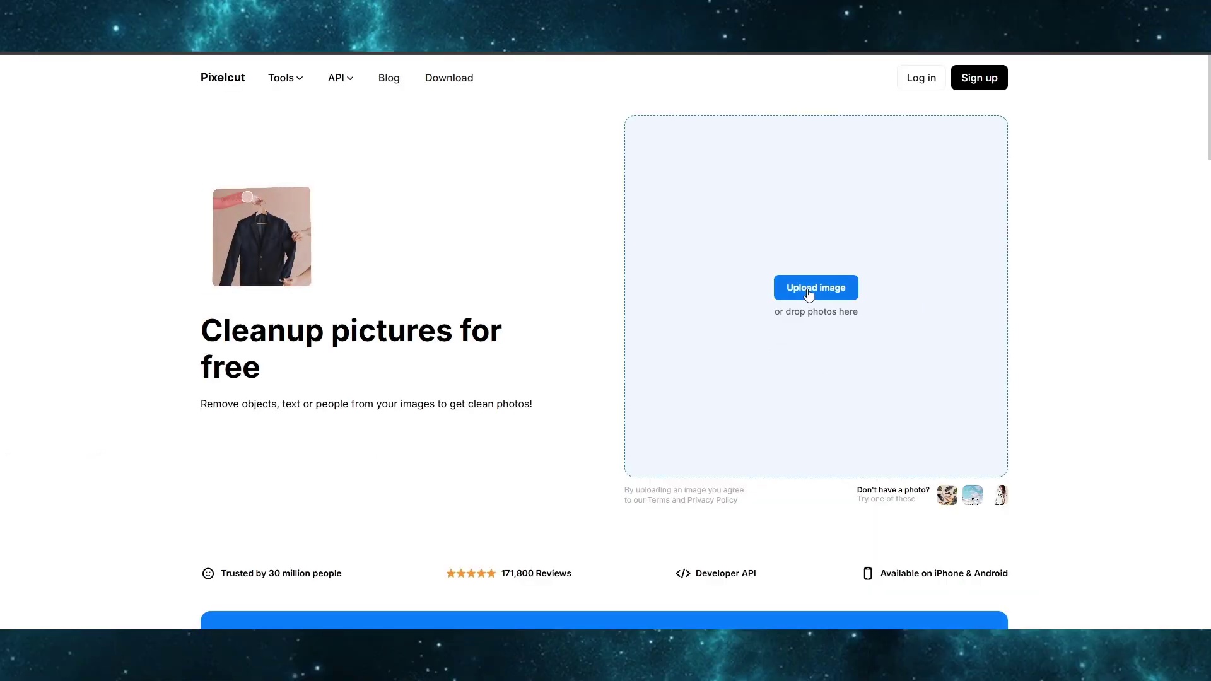
click(790, 276)
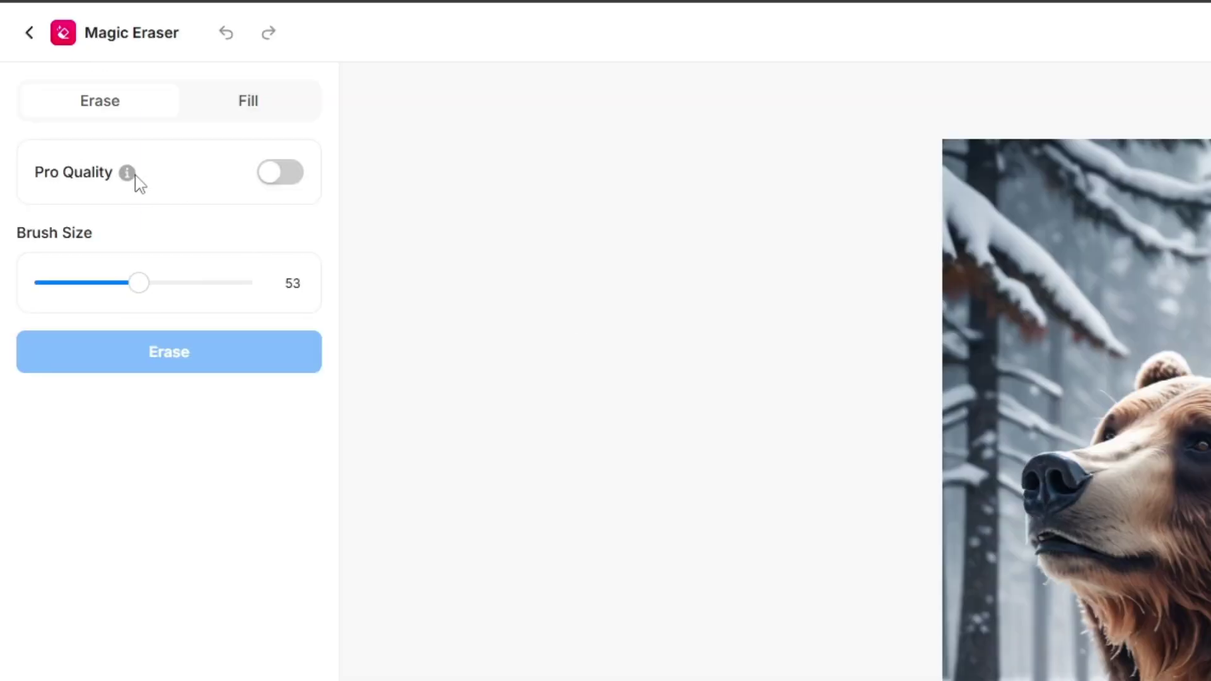
Brush over the whole bear with brush size 53 and erase it from the snowy forest picture
mouse_move(130, 177)
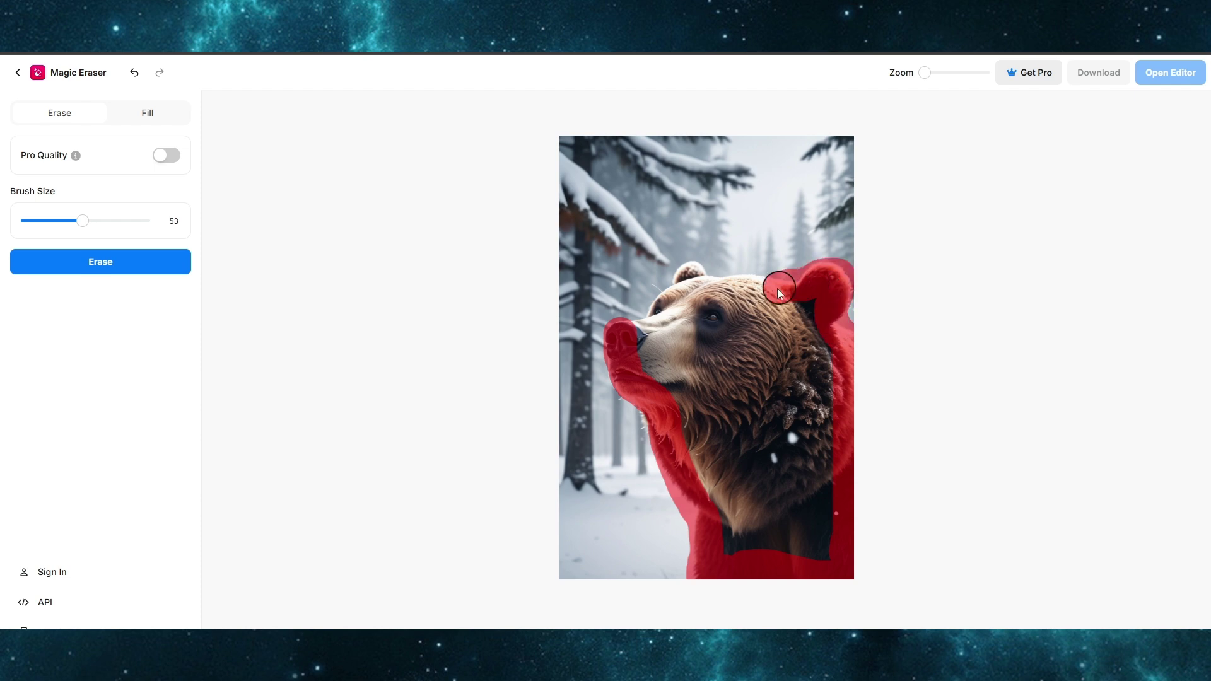
drag(779, 290, 687, 276)
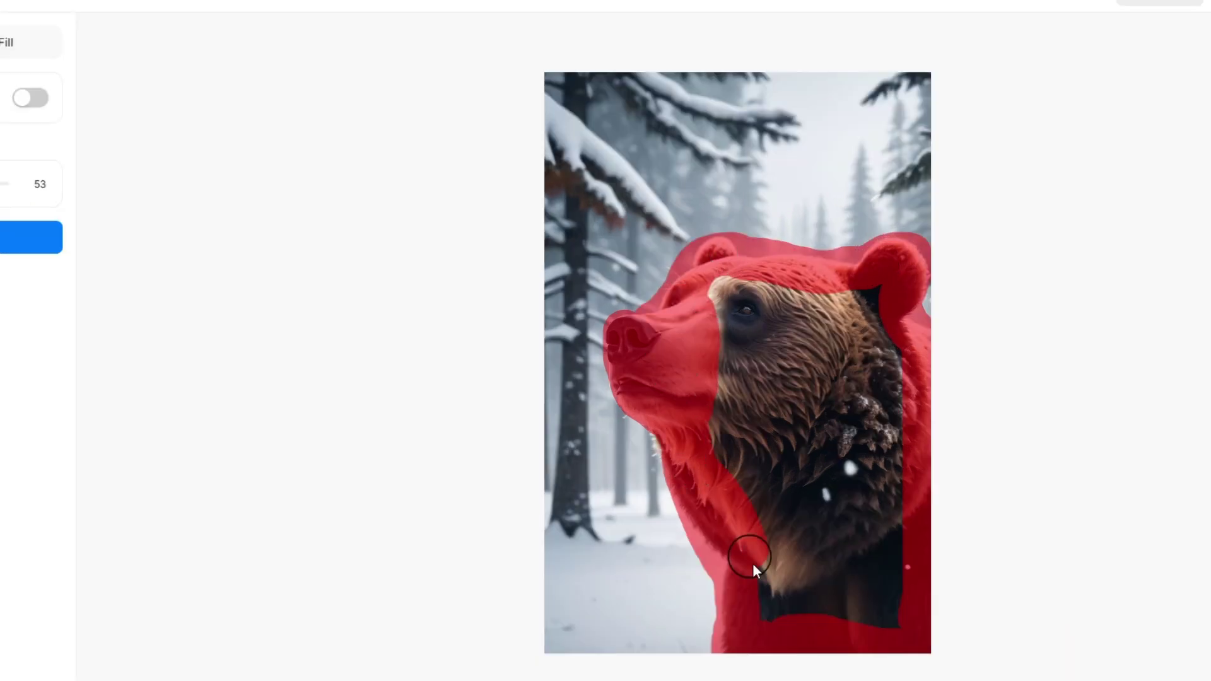
mouse_move(752, 563)
mouse_down()
mouse_move(885, 456)
mouse_move(864, 298)
mouse_move(735, 297)
mouse_up()
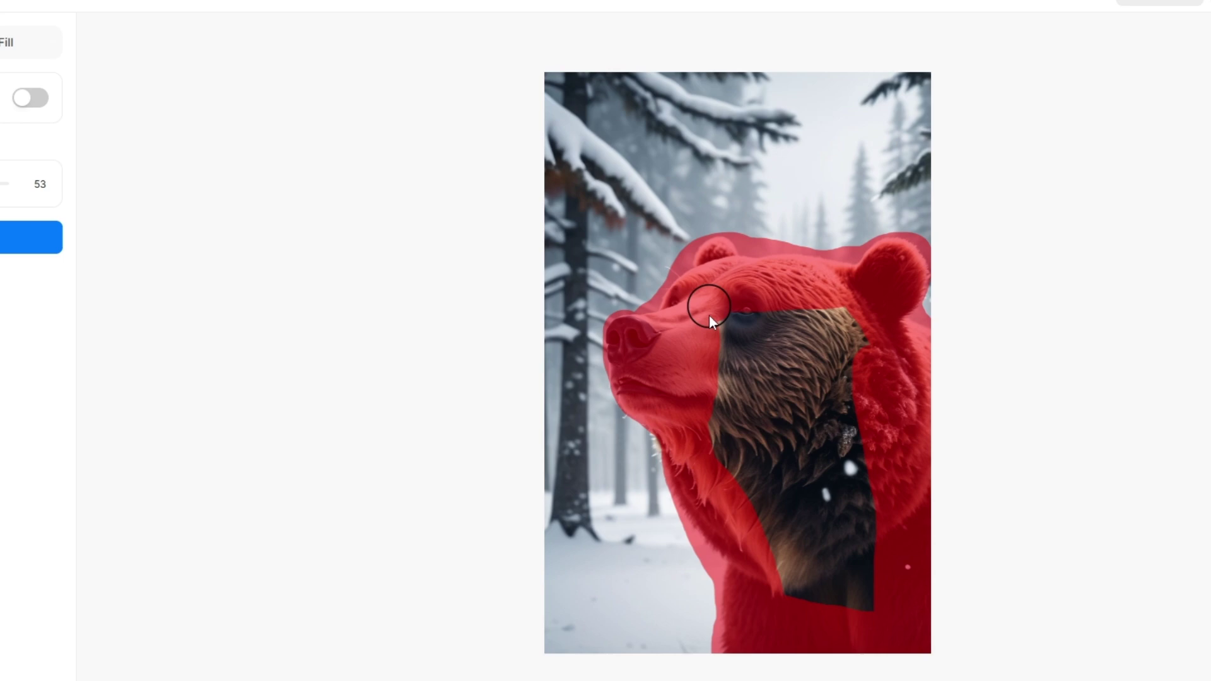
mouse_move(710, 317)
mouse_down()
mouse_move(810, 631)
mouse_move(762, 529)
mouse_up()
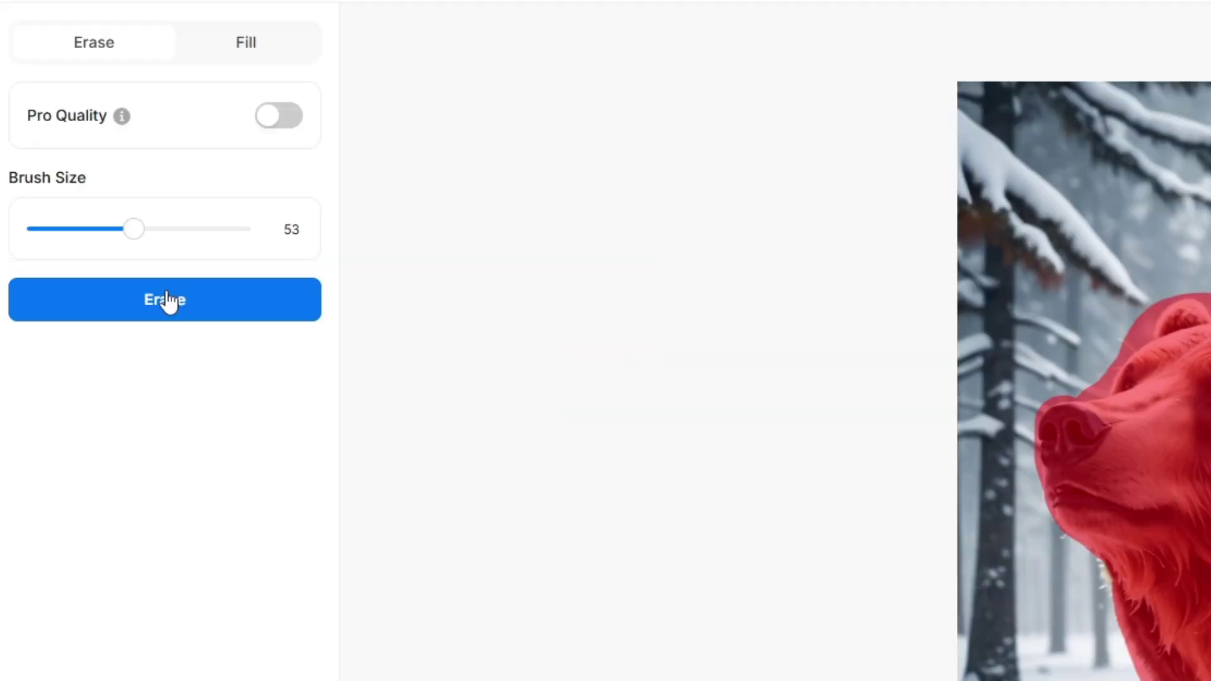
click(102, 262)
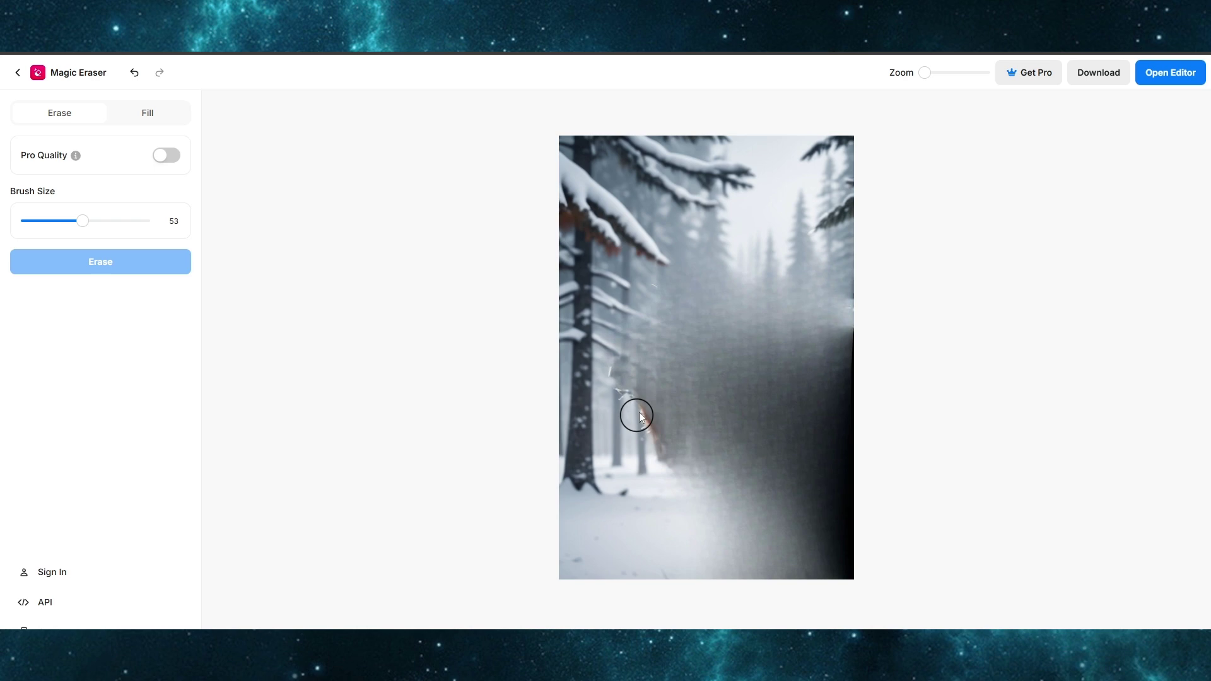
Erase the leftover bear traces beside the tree trunks in the snowy forest picture
drag(680, 512, 592, 371)
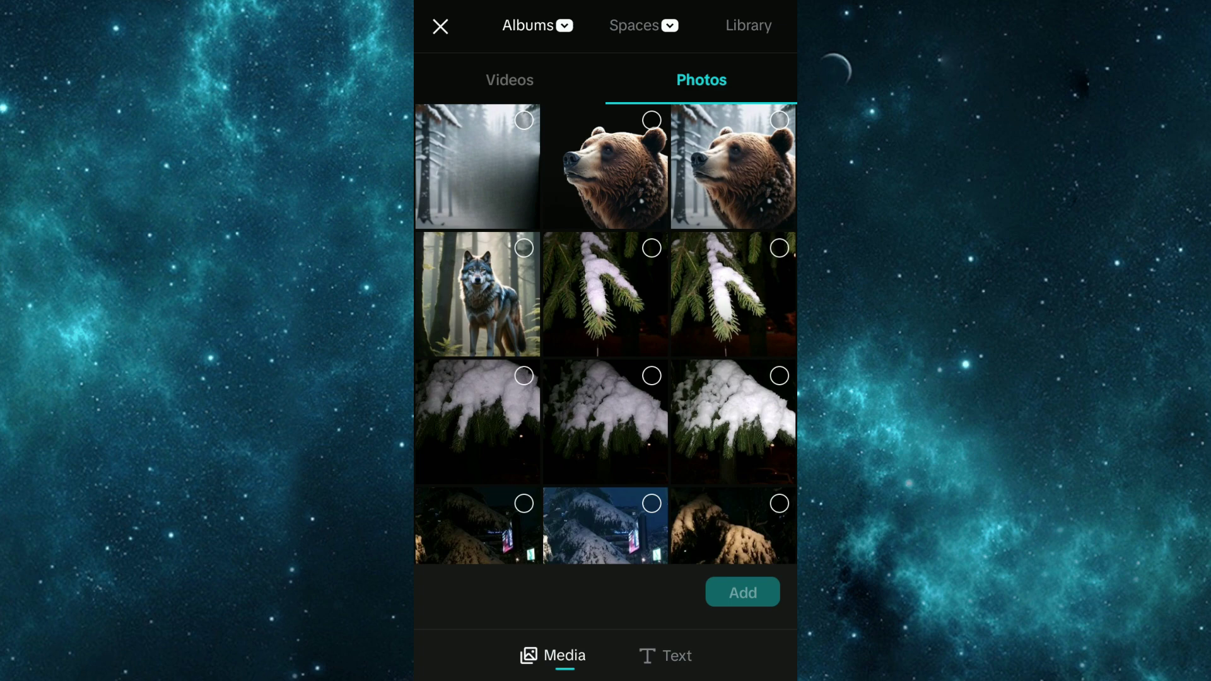
Switch to CapCut, add the erased forest background as the main clip and overlay the cut-out bear picture on it
click(523, 120)
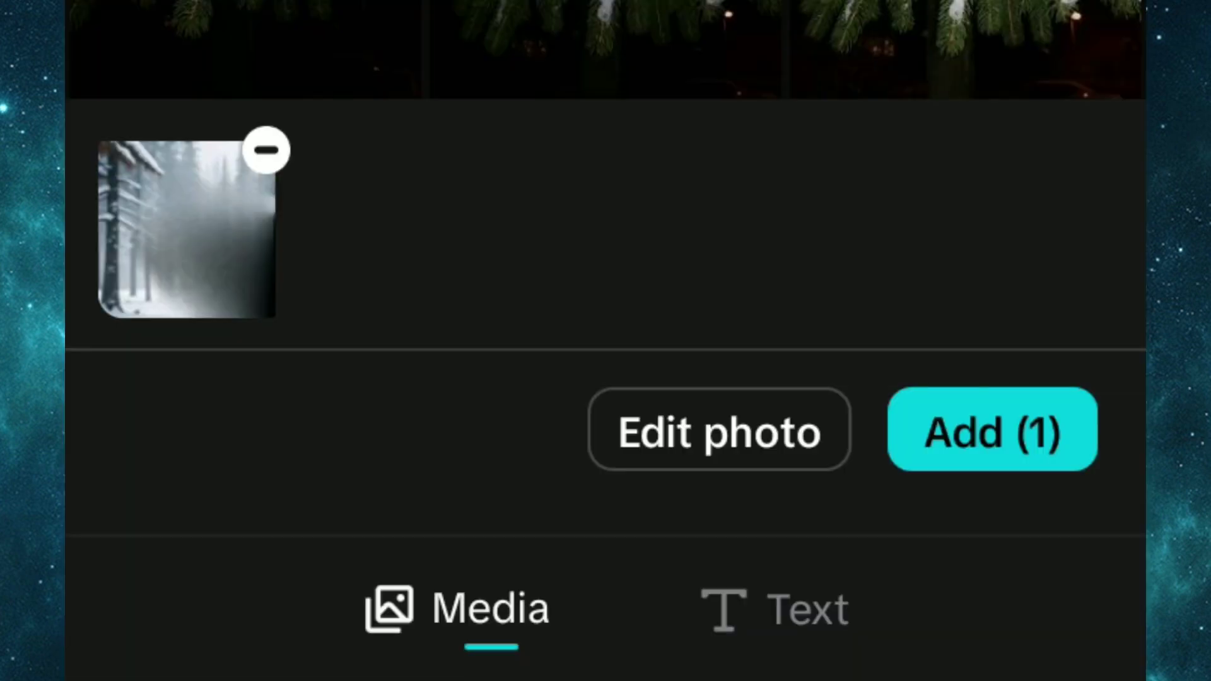
click(962, 438)
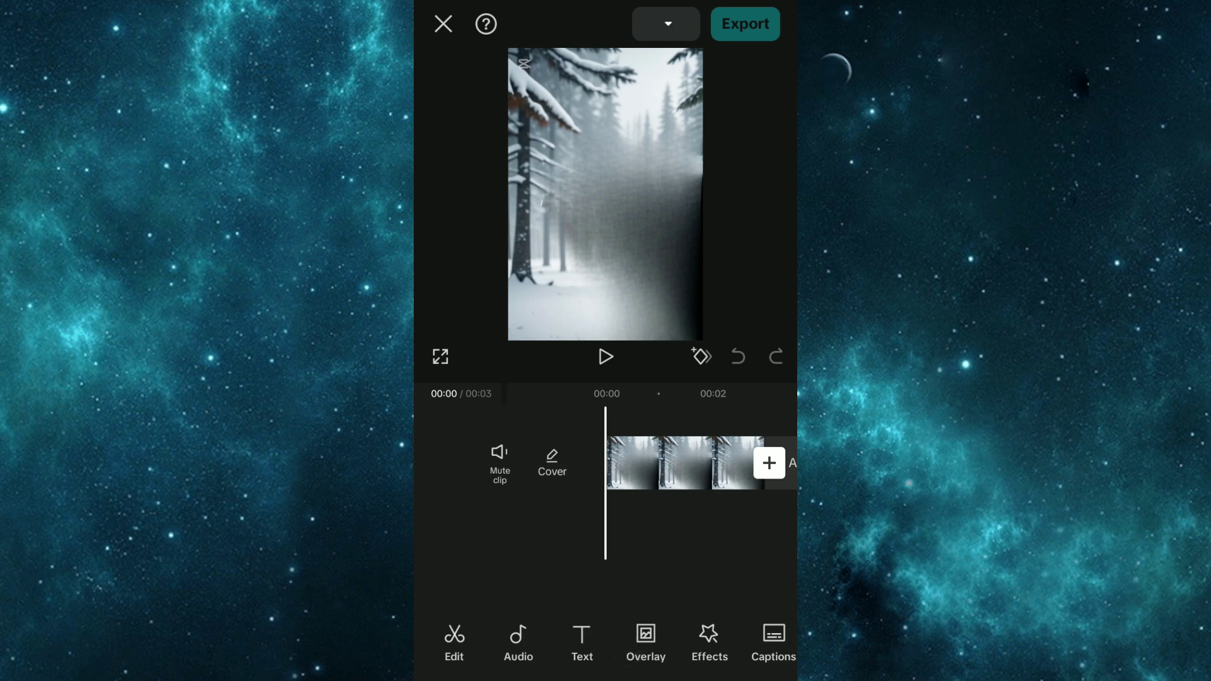
click(645, 640)
click(640, 649)
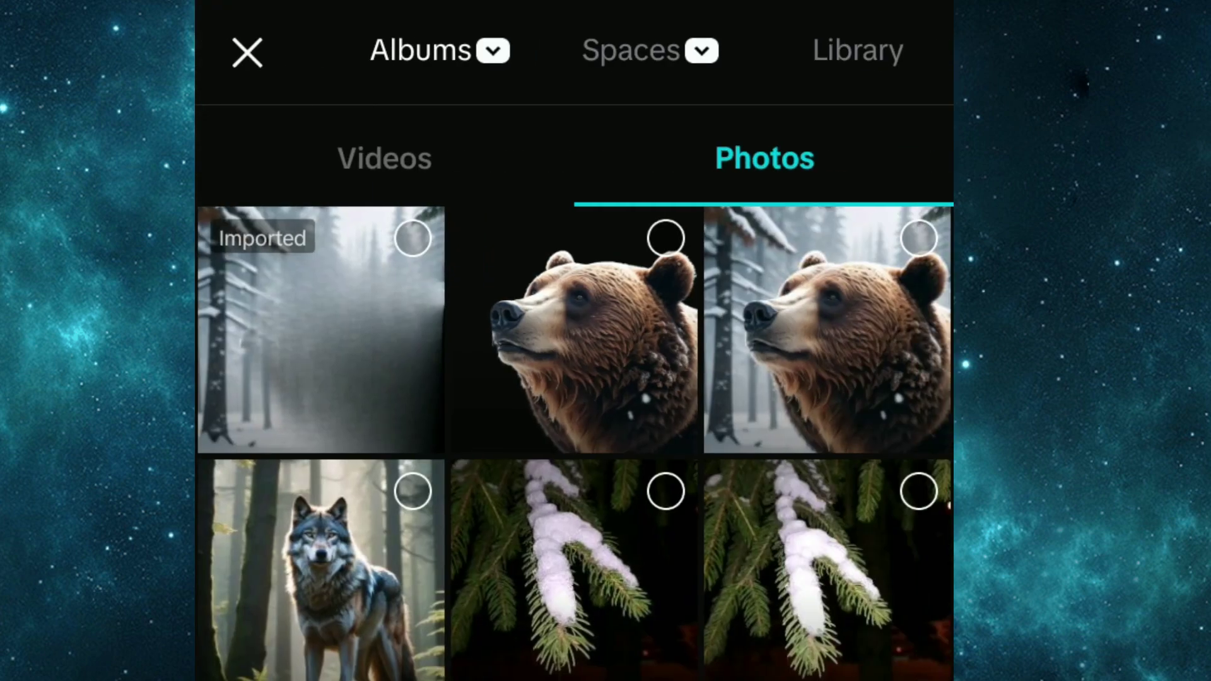
click(665, 238)
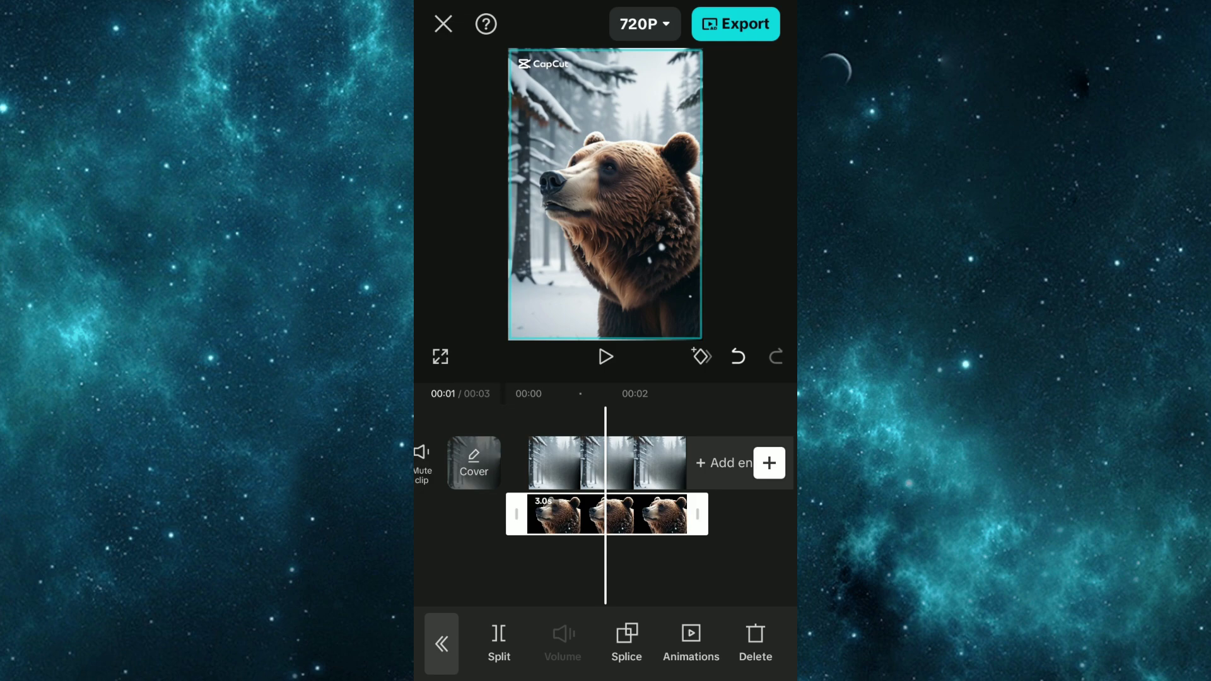
Enlarge the forest background slightly beyond the frame and set a keyframe for it at the start of the clip
click(574, 465)
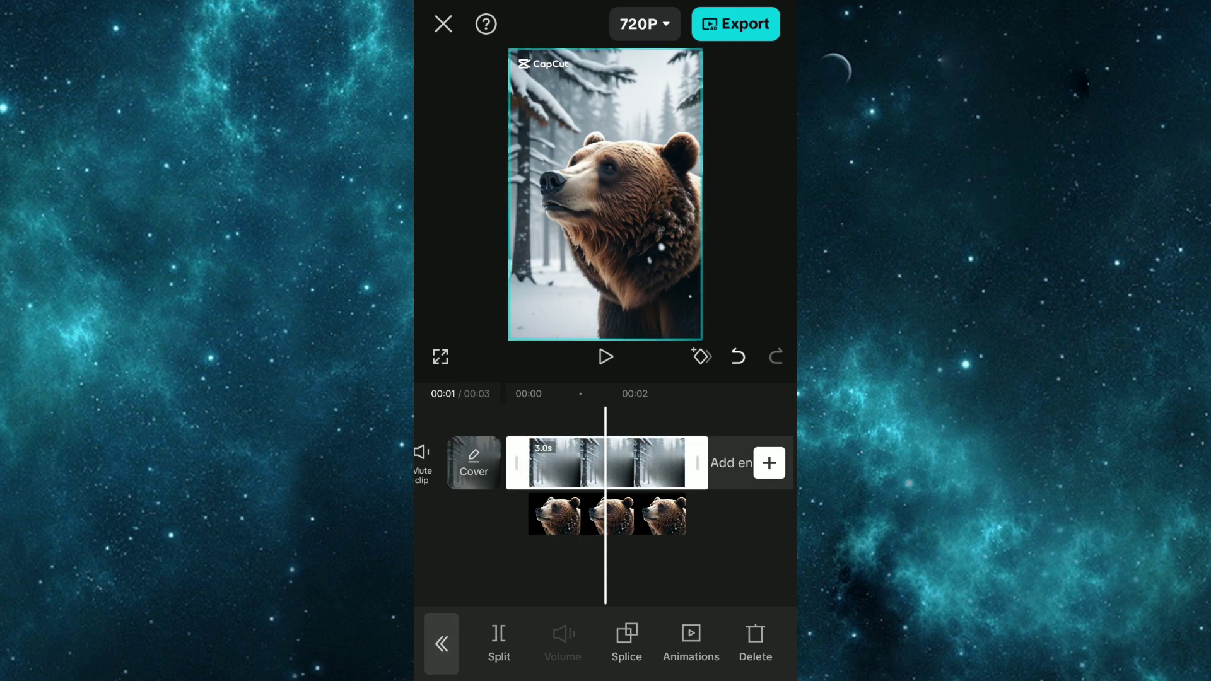
scroll(627, 228, up, 2)
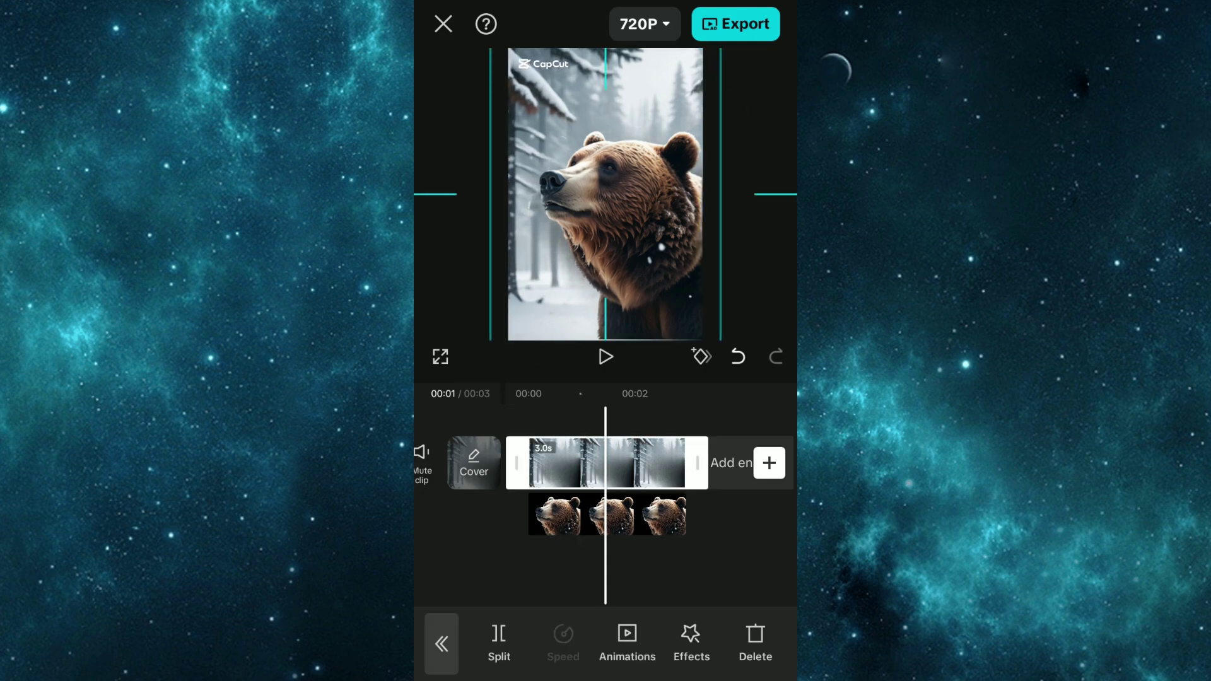
click(698, 353)
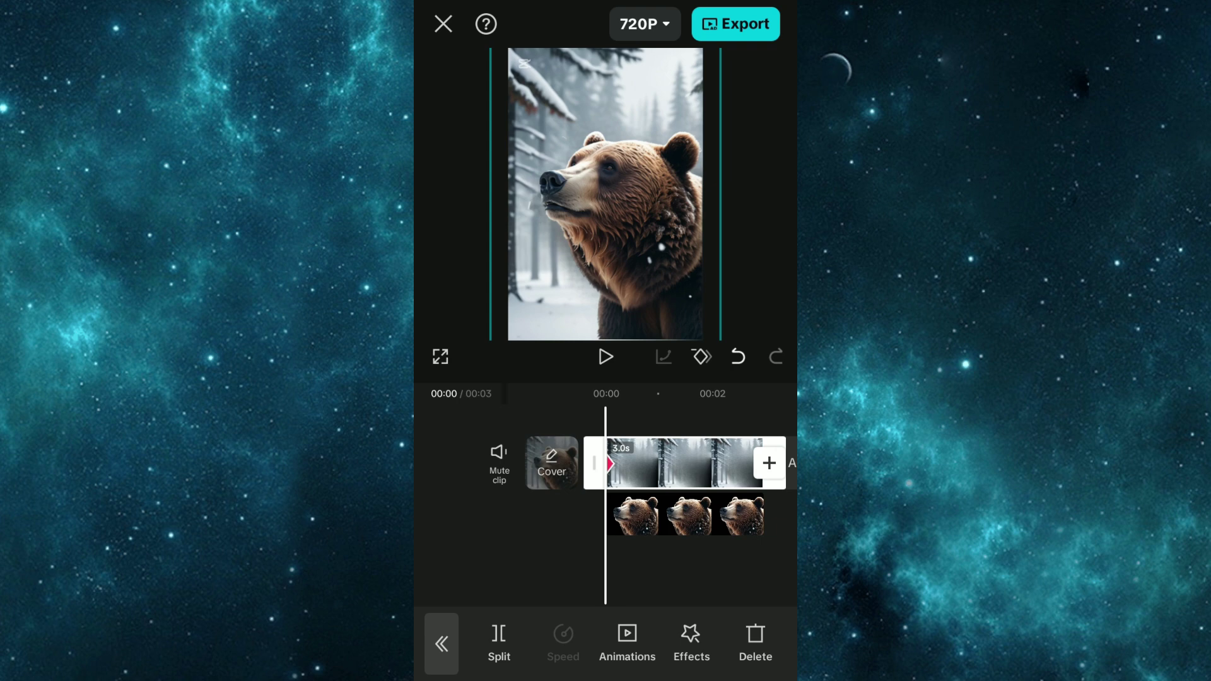
Extend the forest background clip to 4.6 seconds and scale it back down to fit the frame with a keyframe at its end
drag(538, 553, 439, 557)
drag(552, 557, 508, 561)
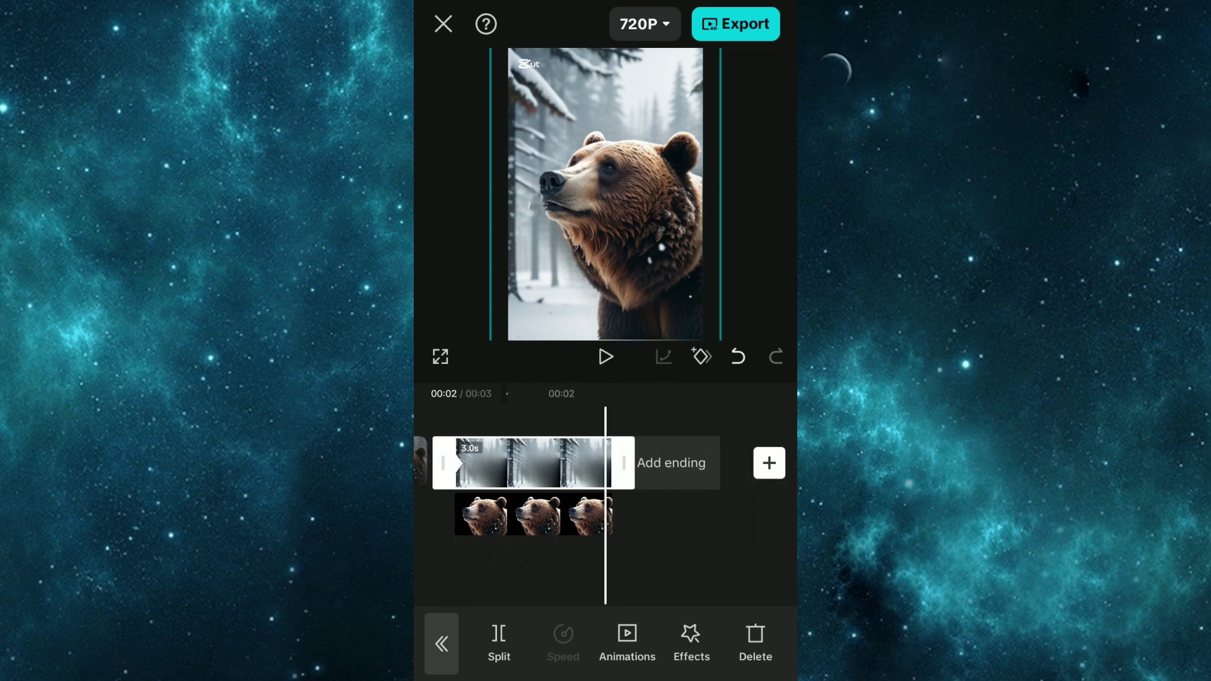
drag(630, 466, 715, 471)
drag(627, 547, 541, 550)
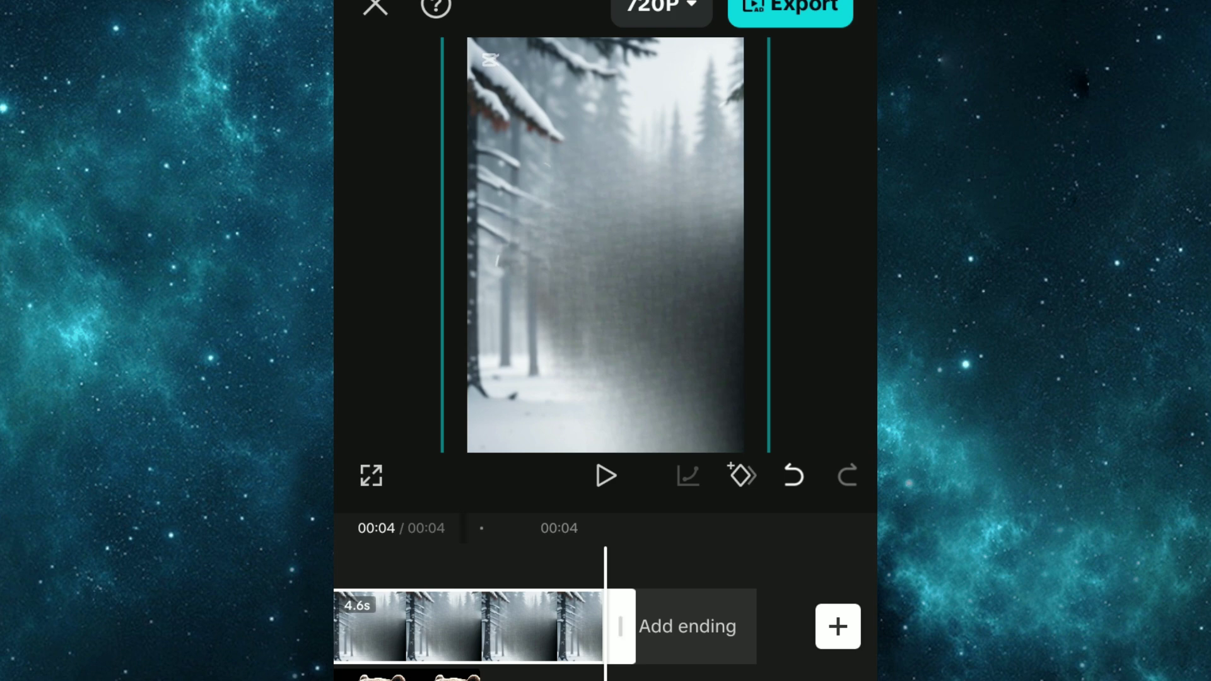
drag(495, 299, 519, 292)
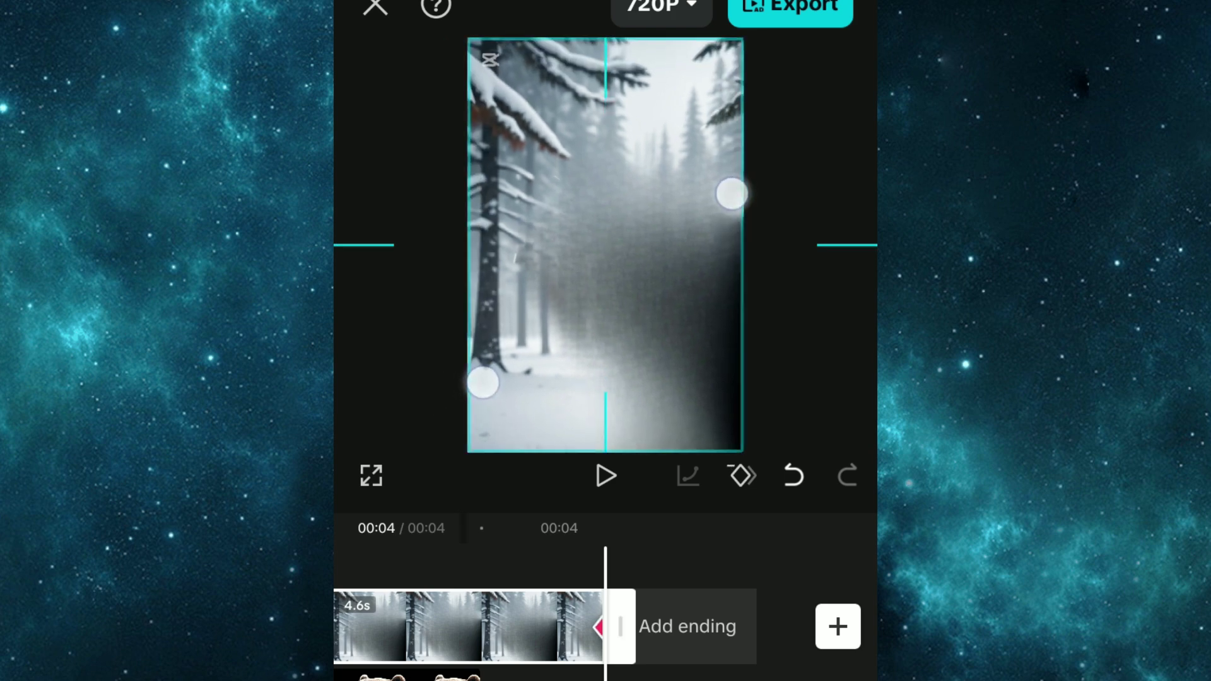
drag(483, 382, 483, 383)
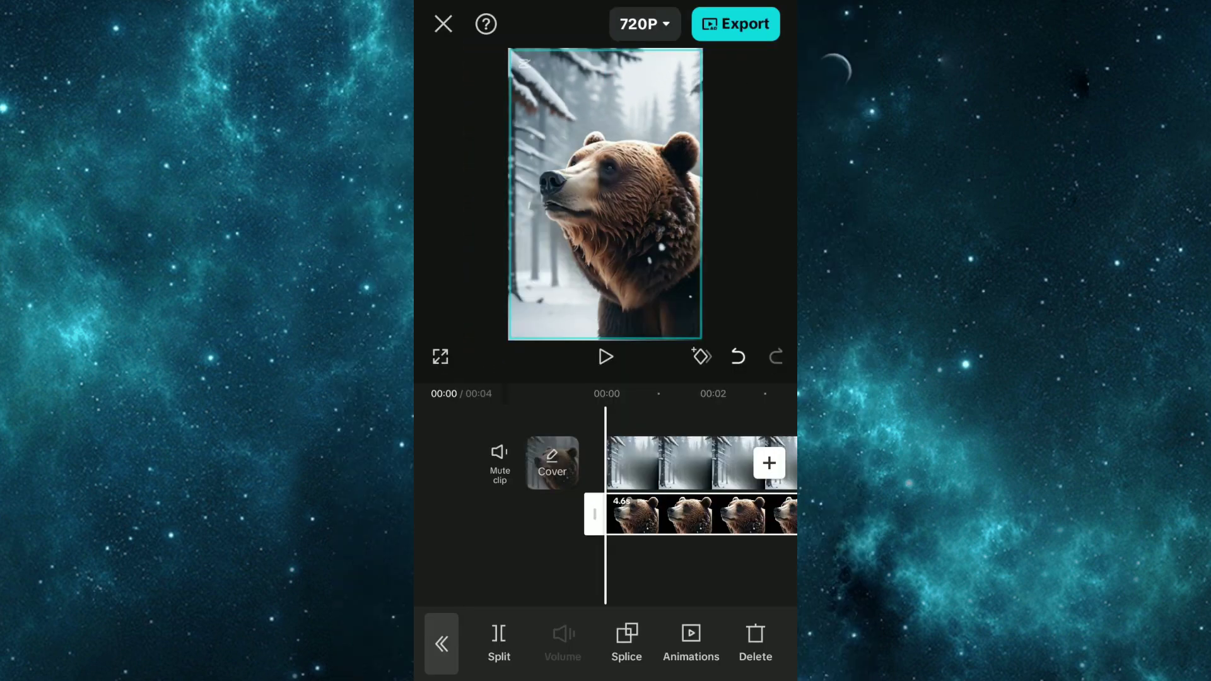
Animate the 4.6-second bear overlay by enlarging it at the end of the clip with a keyframe
drag(533, 560, 479, 559)
drag(579, 558, 451, 564)
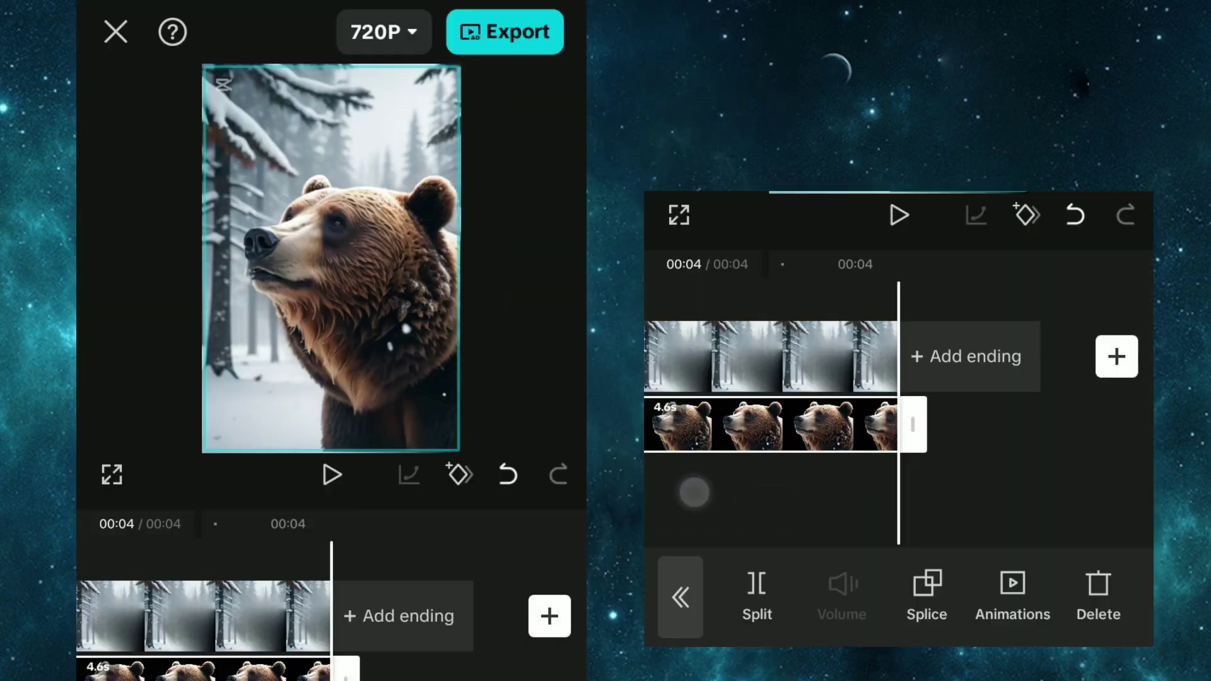
drag(459, 272, 470, 264)
drag(245, 408, 241, 414)
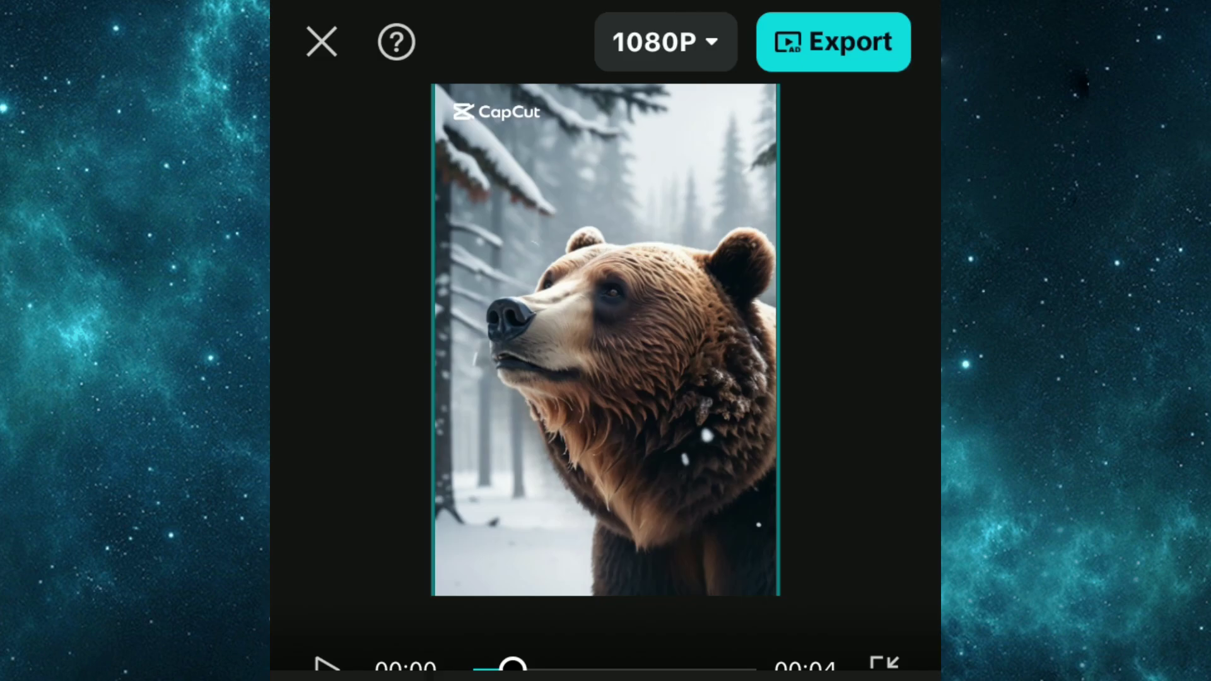
Export the bear parallax animation at 1080P
click(833, 41)
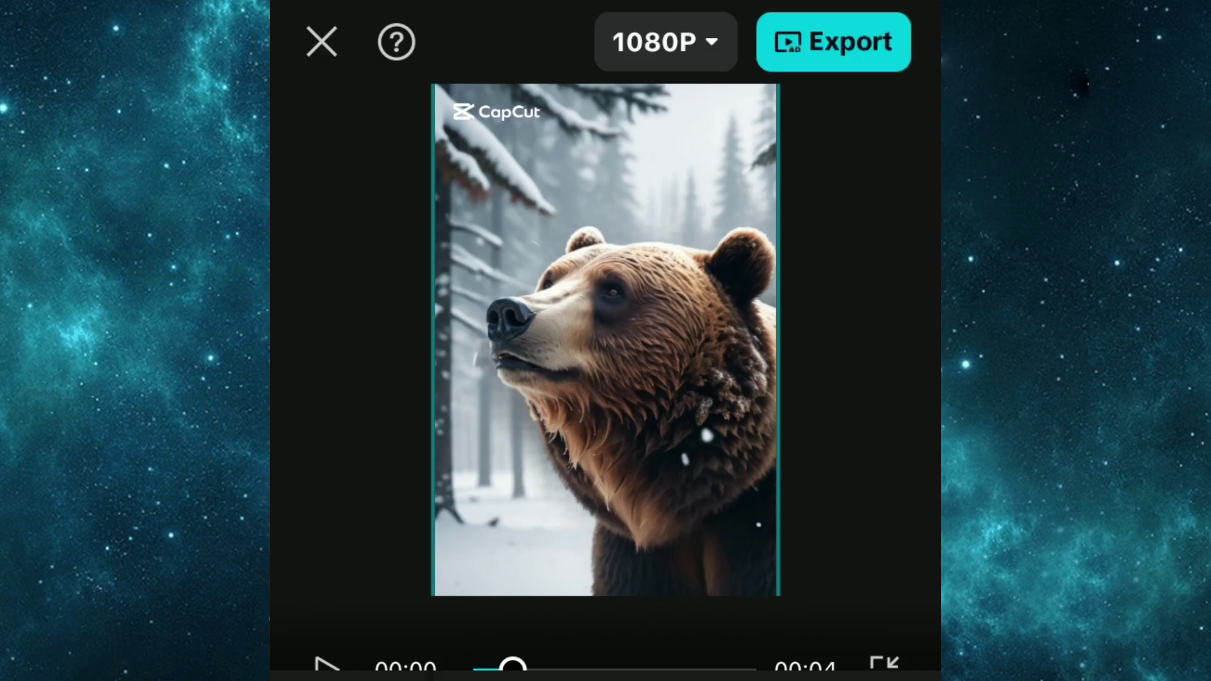